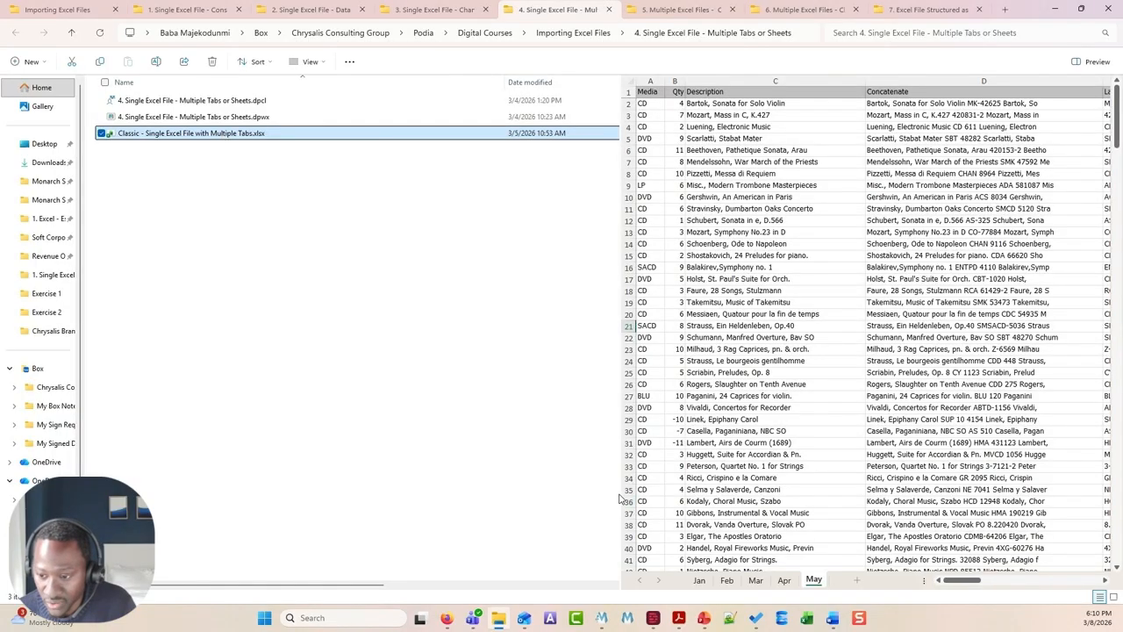
# Open "Classic - Single Excel File with Multiple Tabs.xlsx" from File Explorer in Monarch Data Prep Studio as a database, not in Worksheet Design mode
pyautogui.moveTo(618, 497); pyautogui.dragTo(516, 497)
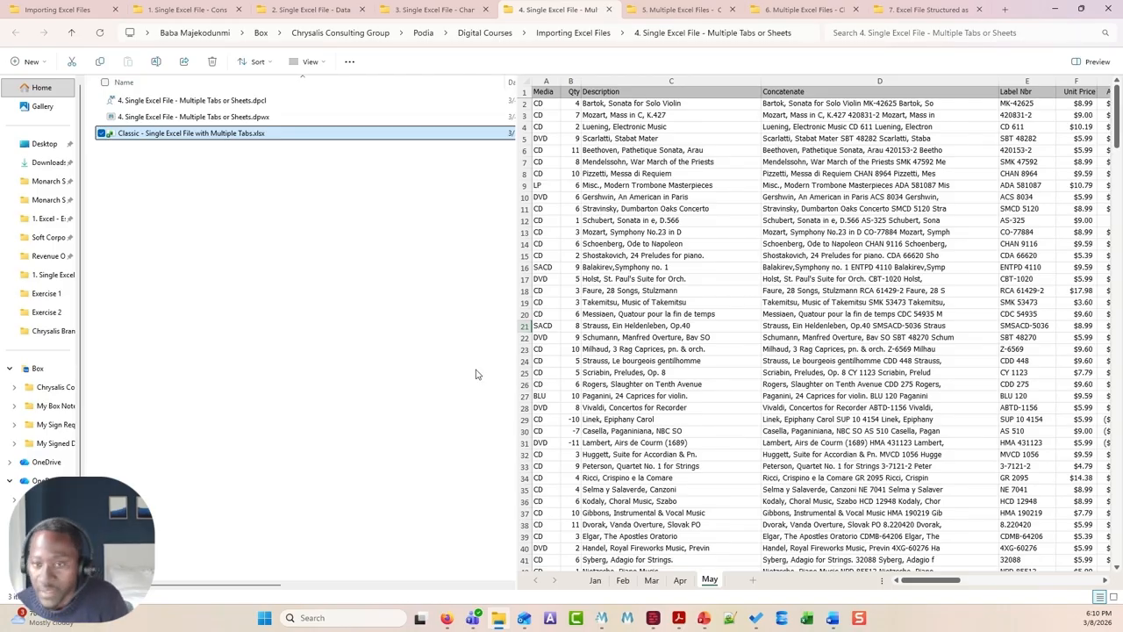
pyautogui.doubleClick(1026, 19)
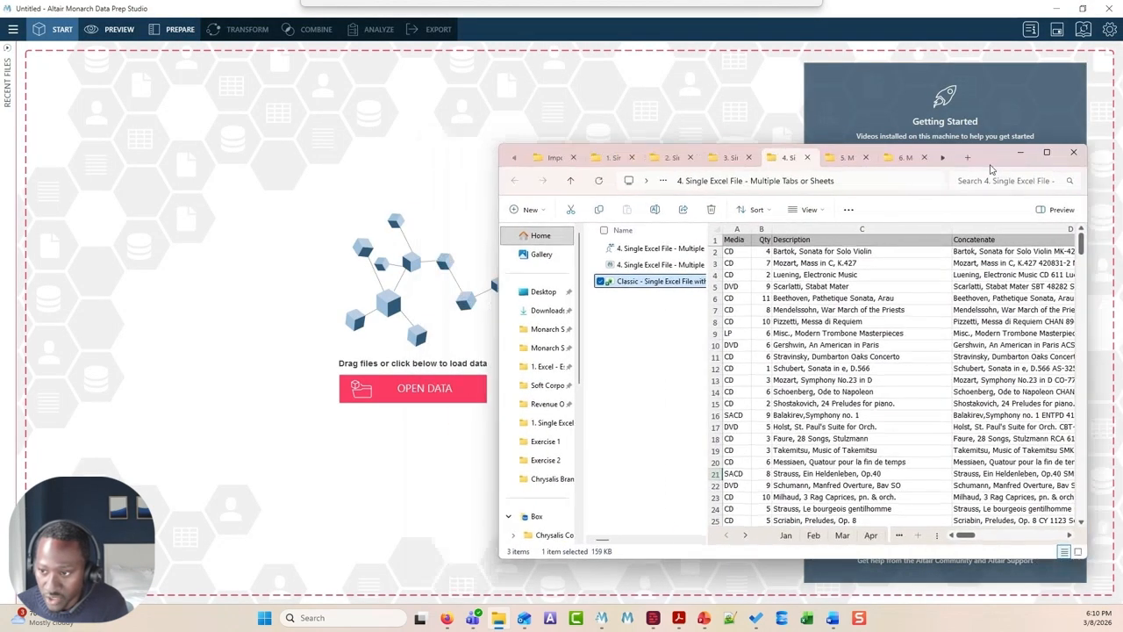
pyautogui.moveTo(439, 279); pyautogui.dragTo(275, 253)
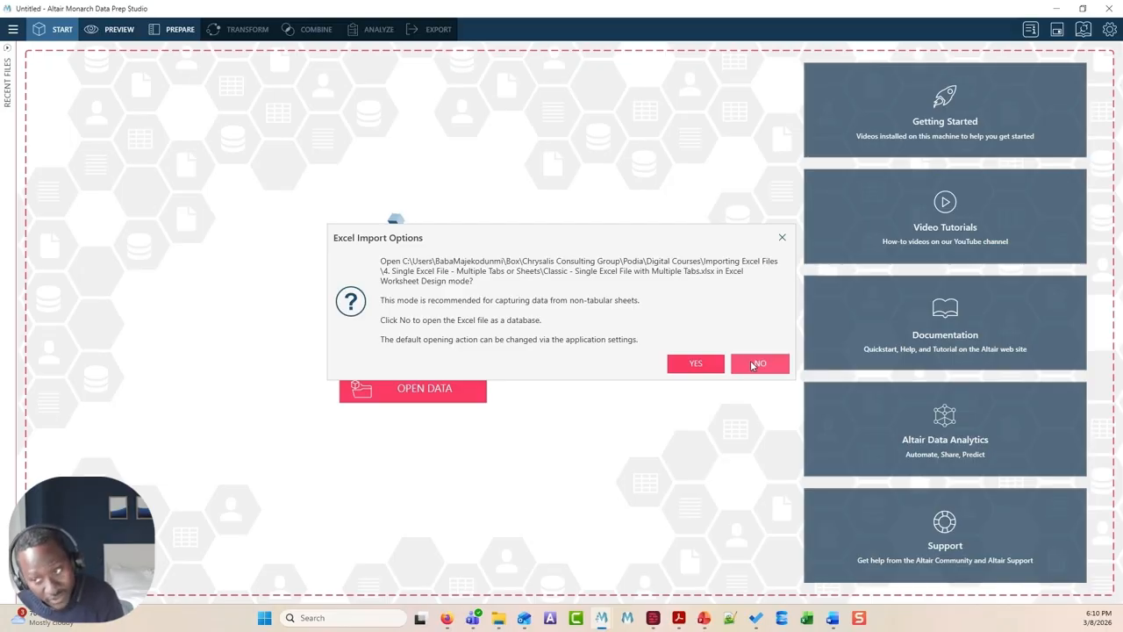
pyautogui.click(752, 365)
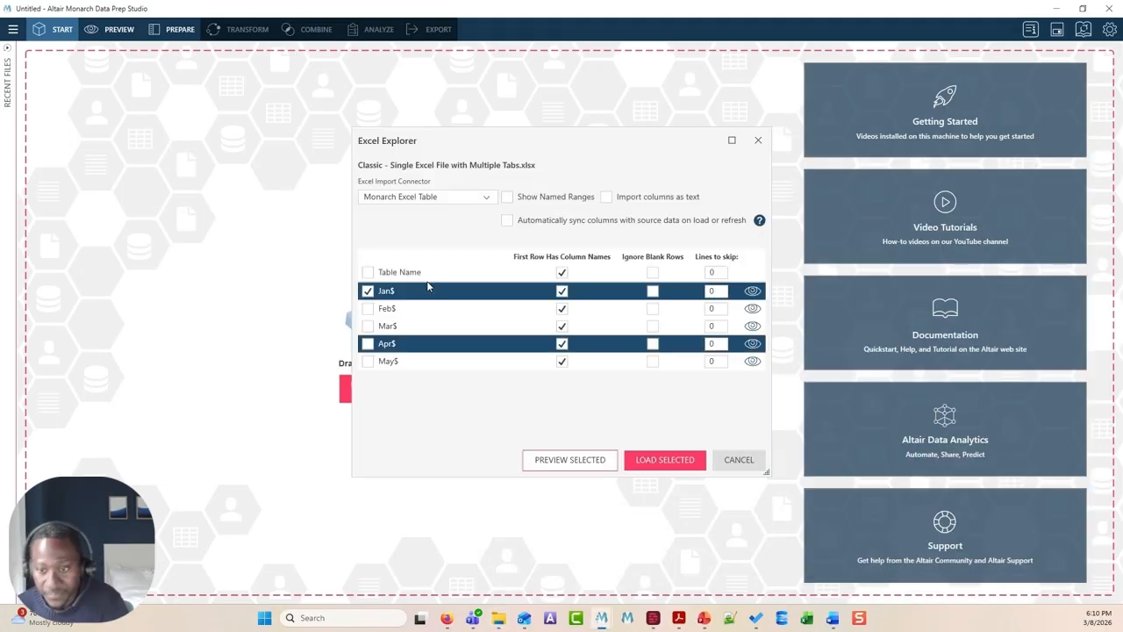
# Load the Jan$, Feb$, Mar$ and Apr$ sheets with first-row column names, leaving out May$
pyautogui.click(368, 272)
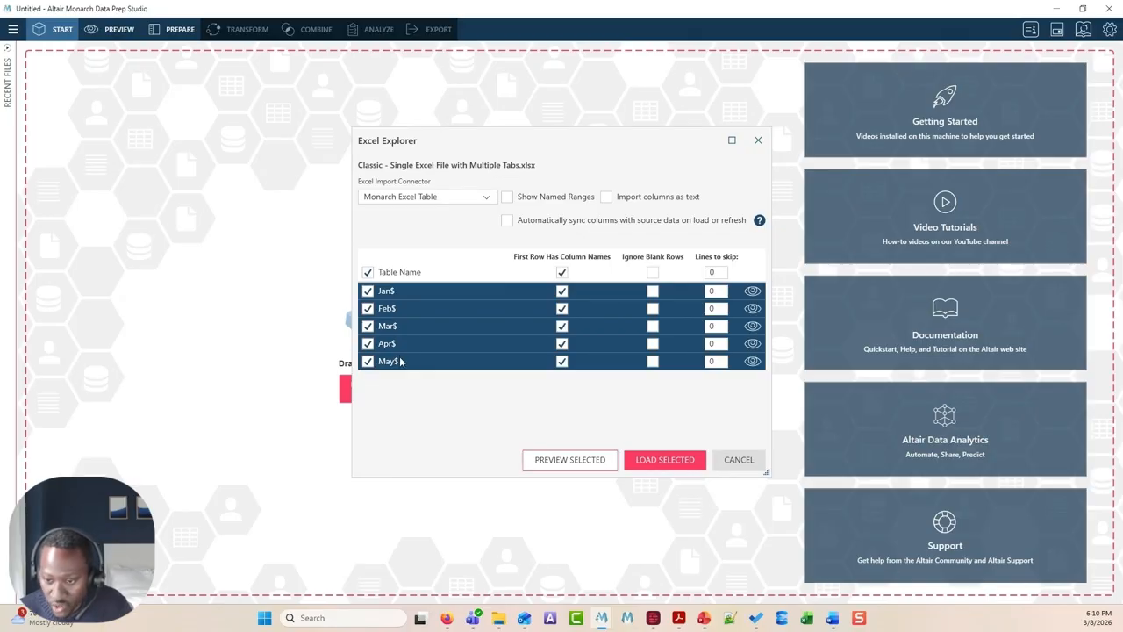
pyautogui.moveTo(602, 146); pyautogui.dragTo(437, 145)
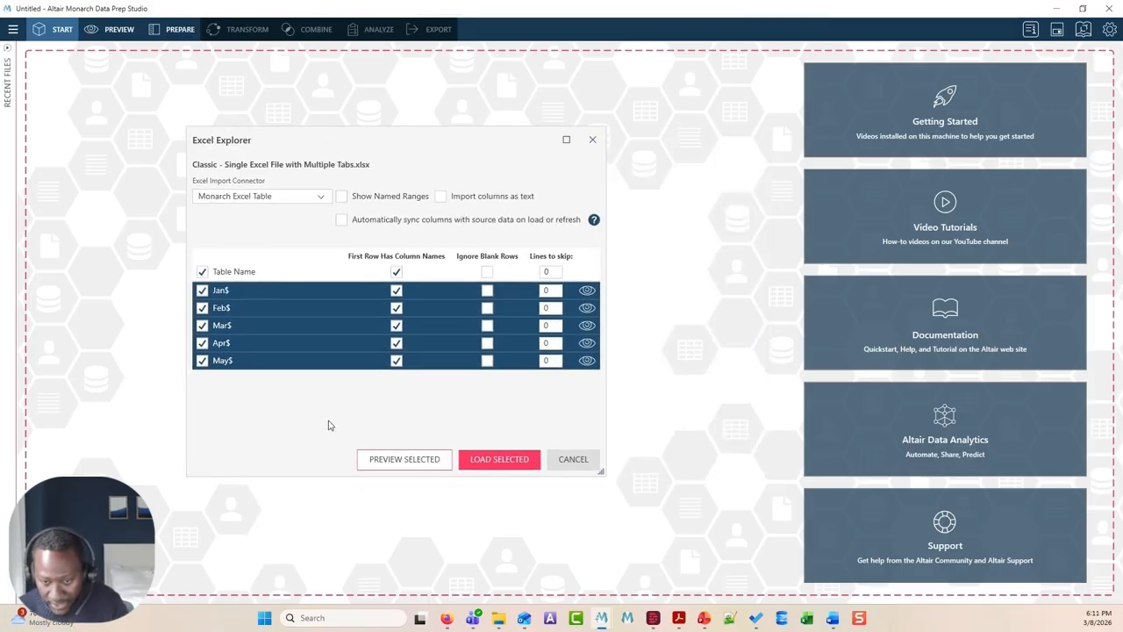
pyautogui.click(497, 462)
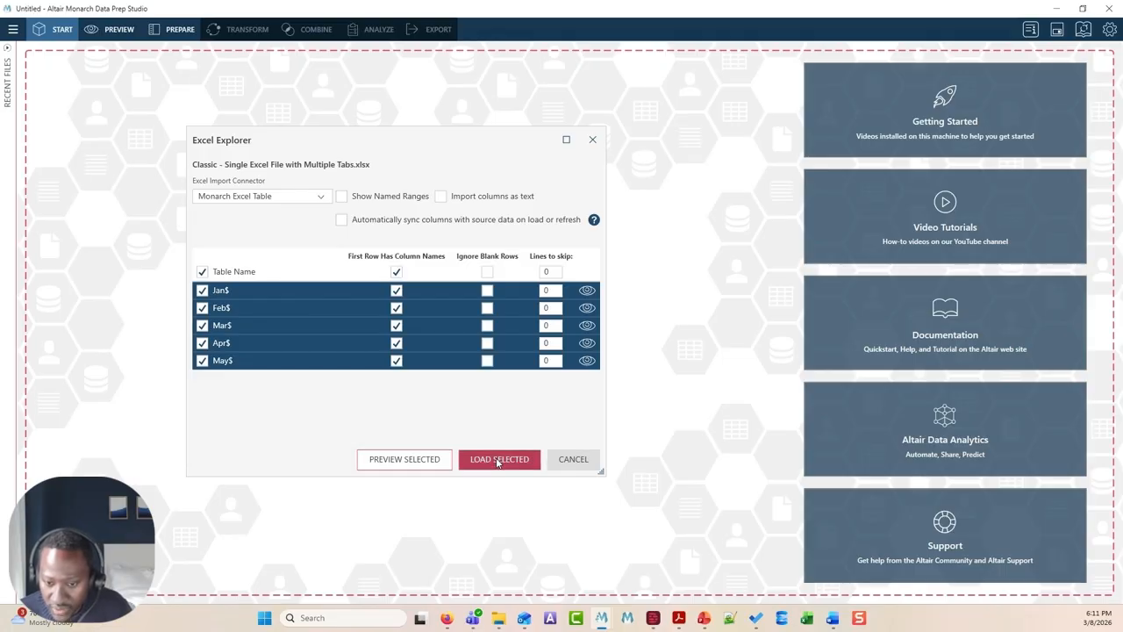
pyautogui.click(202, 360)
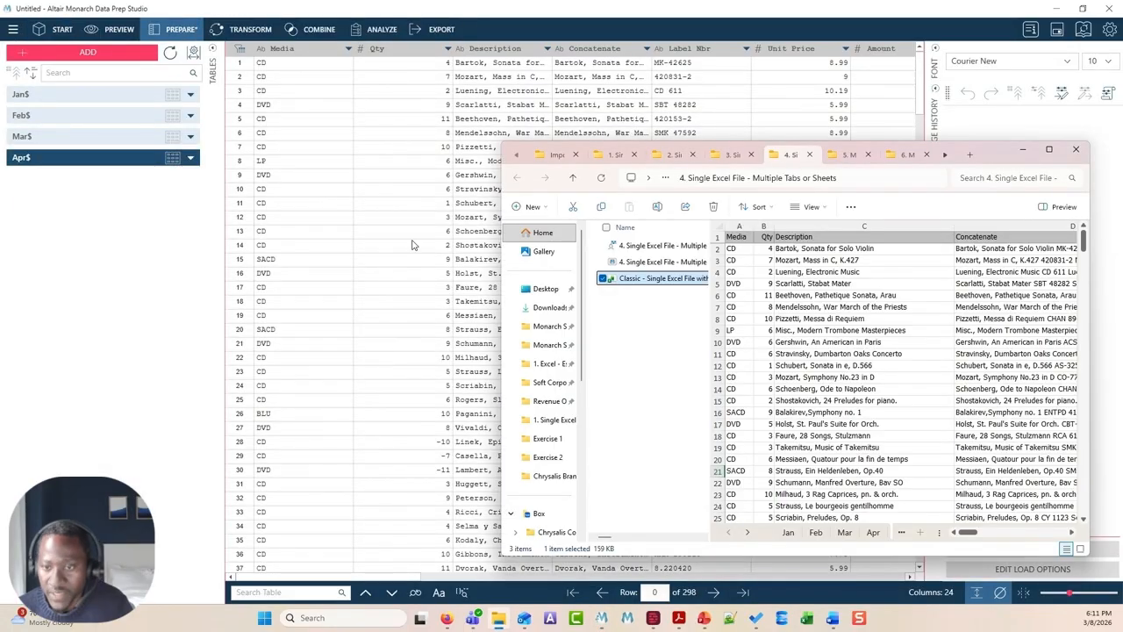
pyautogui.click(410, 245)
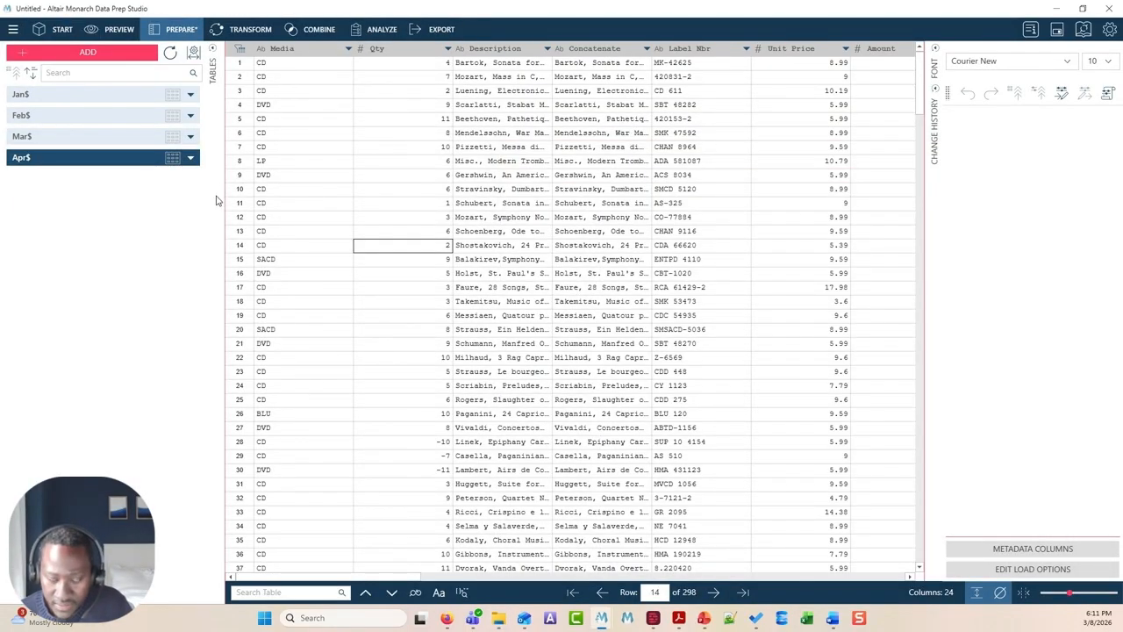
pyautogui.keyDown('ctrl'); pyautogui.click(107, 114); pyautogui.keyUp('ctrl')
pyautogui.click(113, 163)
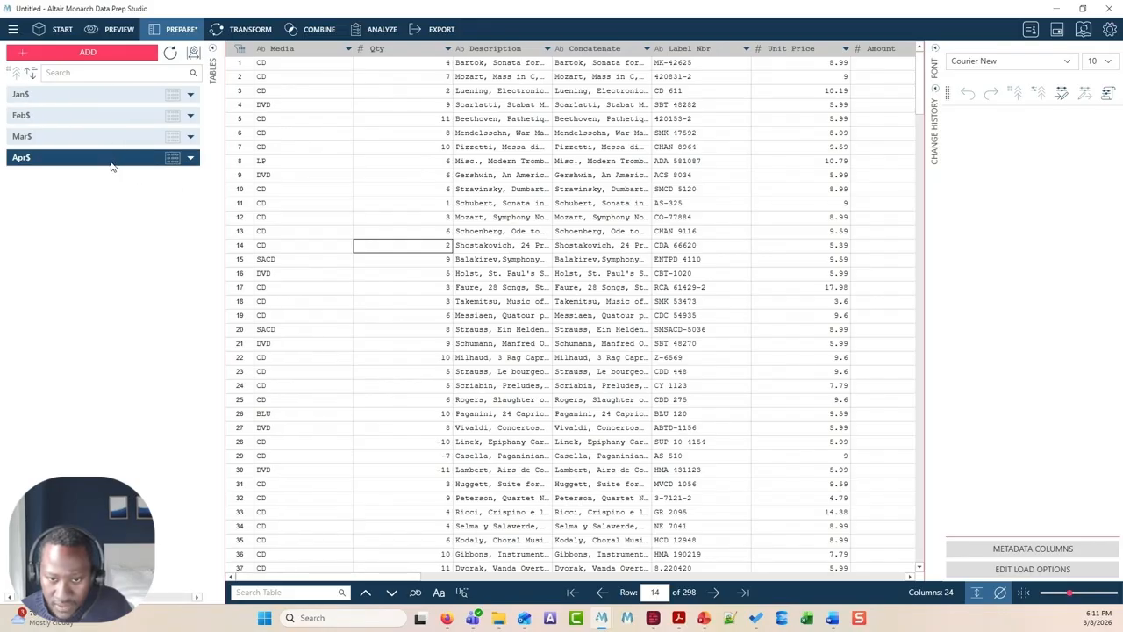
pyautogui.keyDown('ctrl'); pyautogui.click(115, 98); pyautogui.keyUp('ctrl')
pyautogui.click(131, 160)
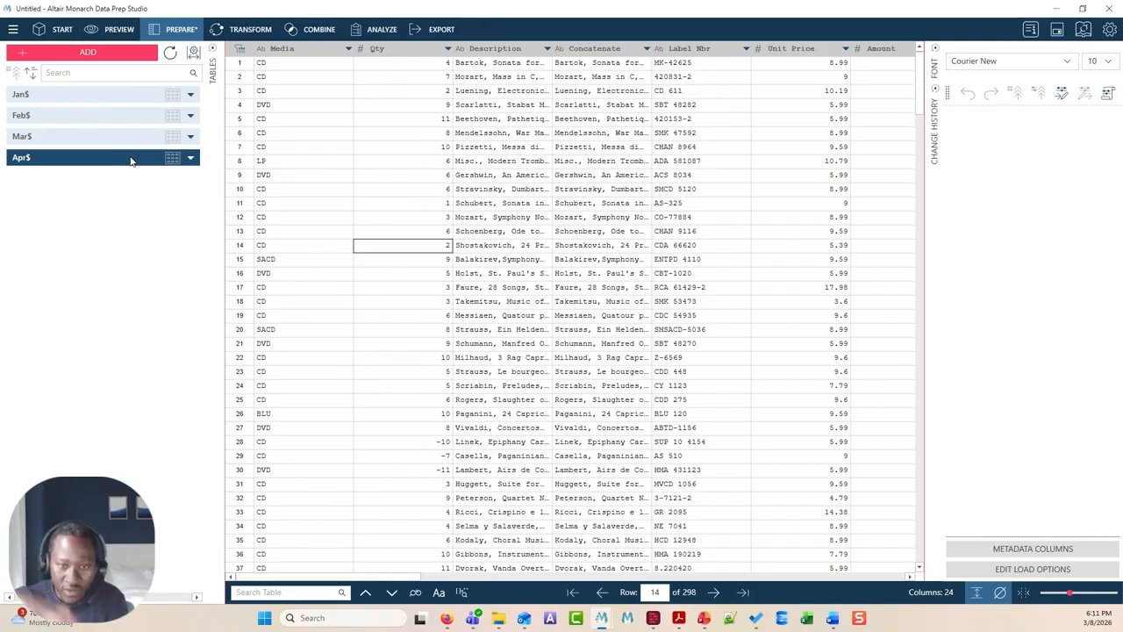
pyautogui.keyDown('ctrl'); pyautogui.click(123, 98); pyautogui.keyUp('ctrl')
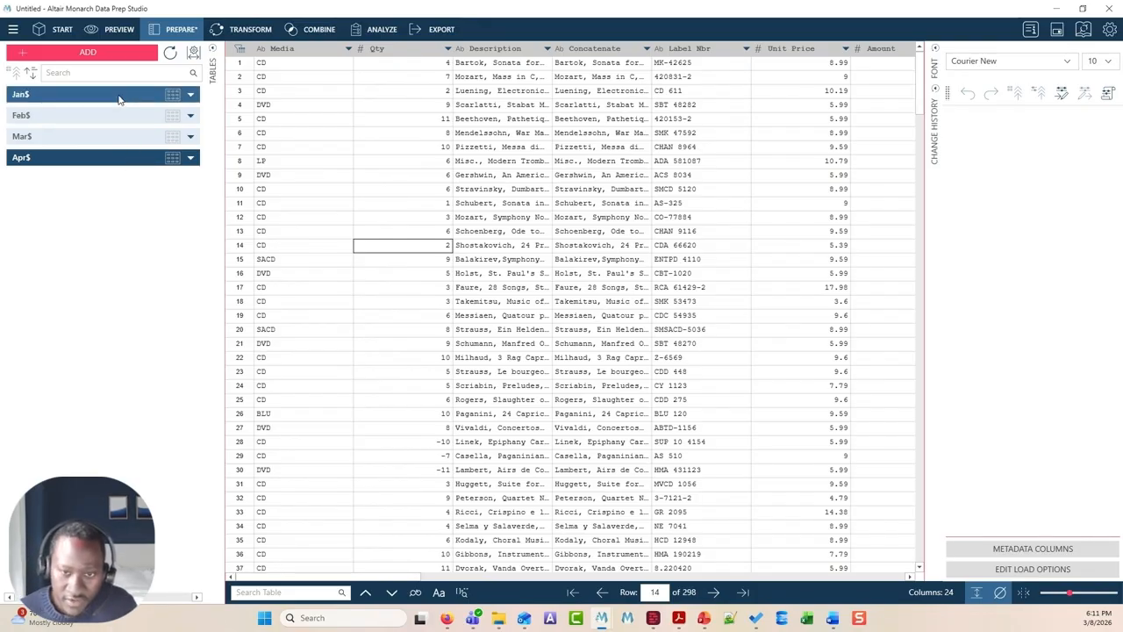
pyautogui.click(102, 158)
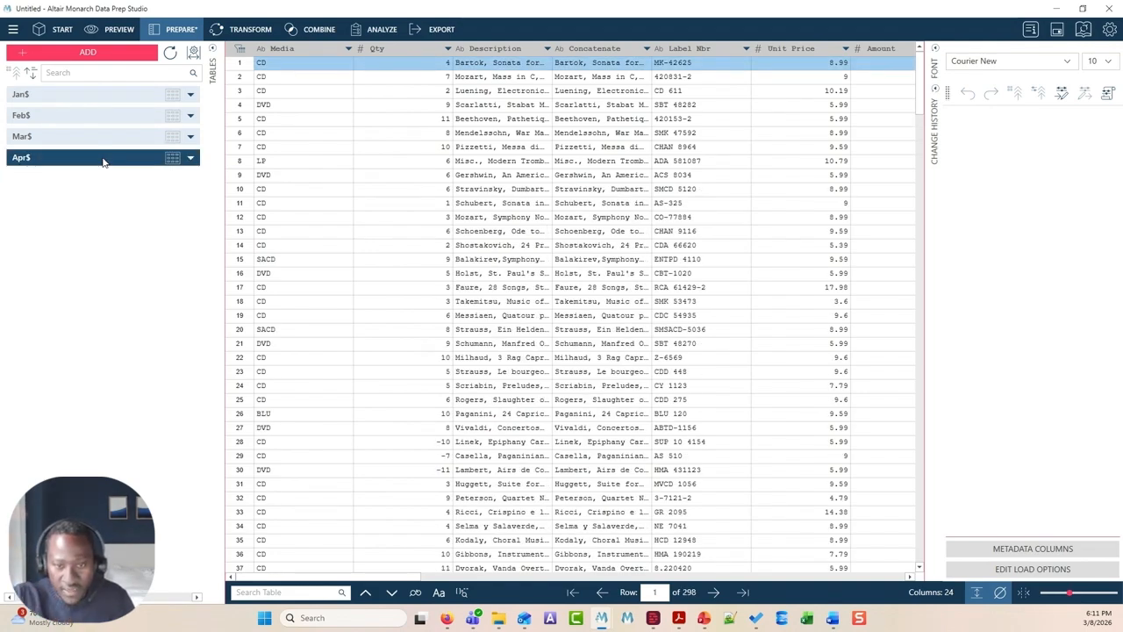
# Set up a vertical append of tables in the Combine workspace
pyautogui.click(311, 29)
pyautogui.click(527, 63)
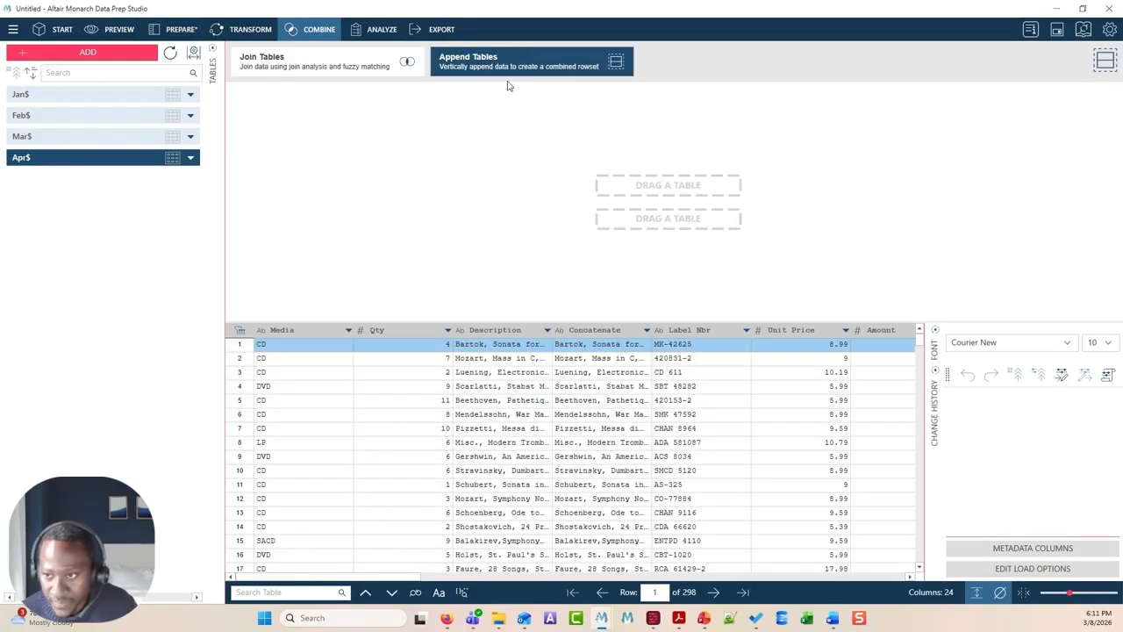
pyautogui.doubleClick(133, 98)
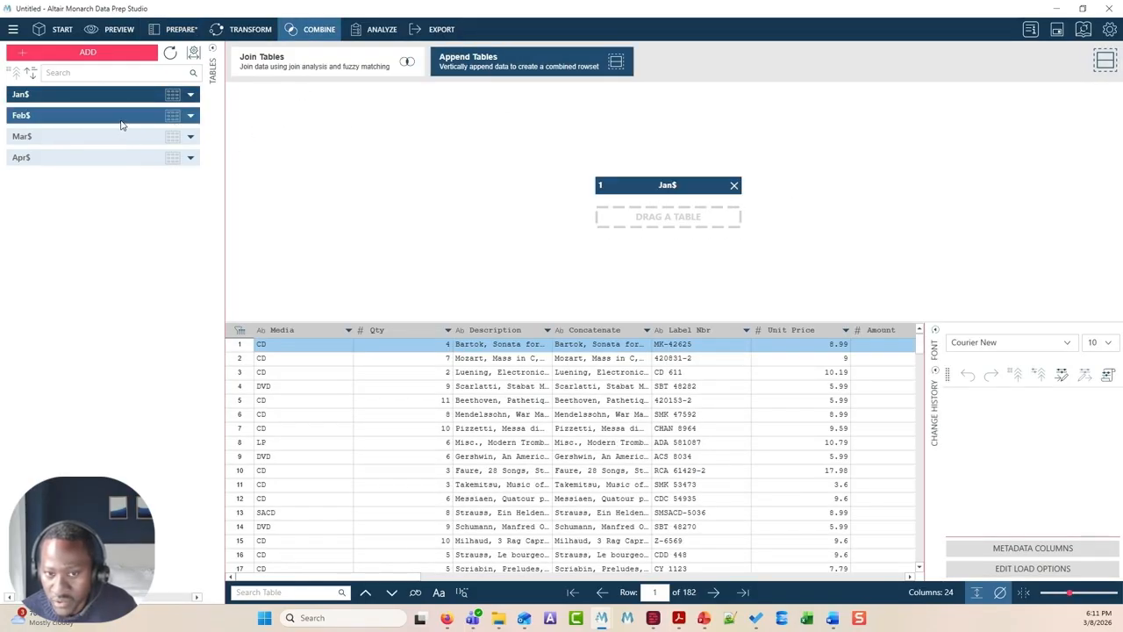
pyautogui.moveTo(125, 121); pyautogui.dragTo(509, 231)
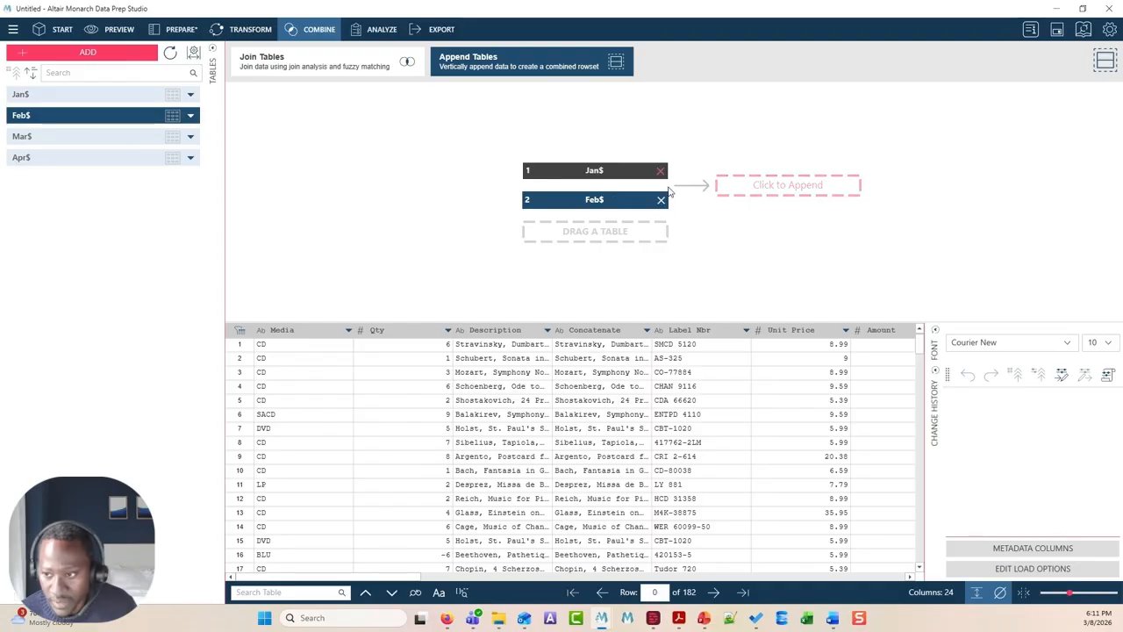
pyautogui.click(661, 173)
pyautogui.click(732, 187)
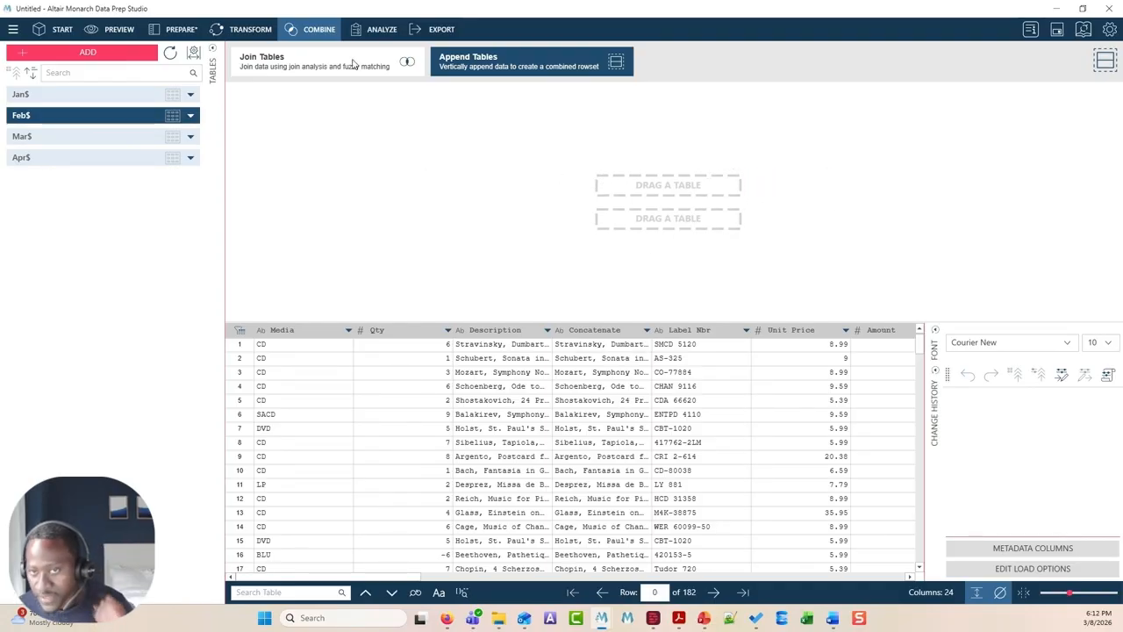
# Append the Jan$, Feb$, Mar$ and Apr$ tables, in that order, into one combined table
pyautogui.click(132, 95)
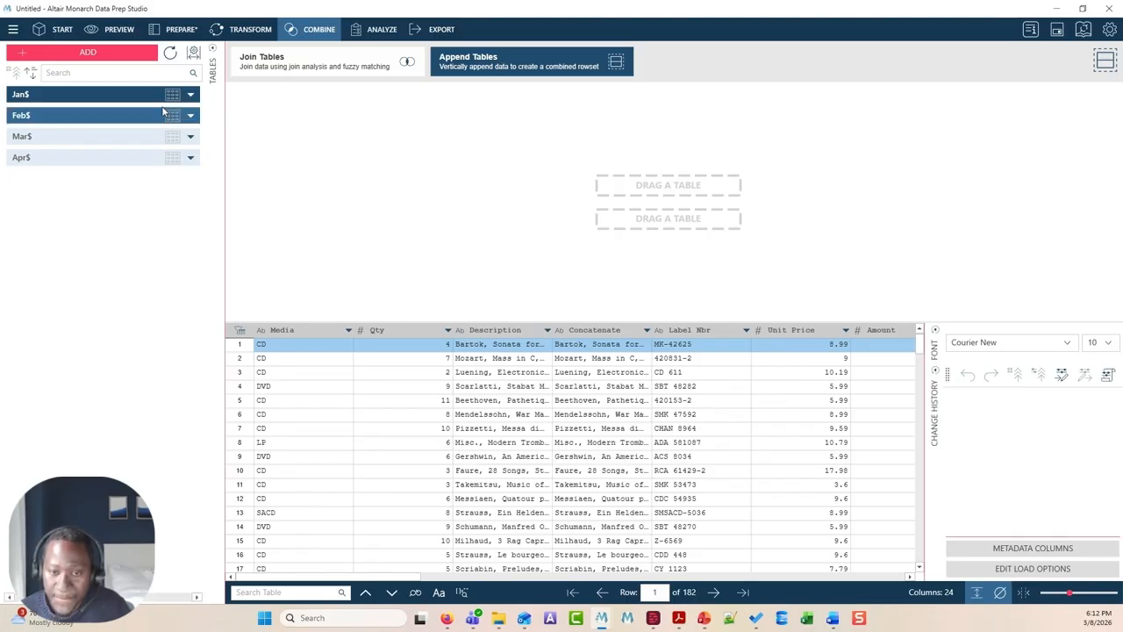
pyautogui.doubleClick(102, 99)
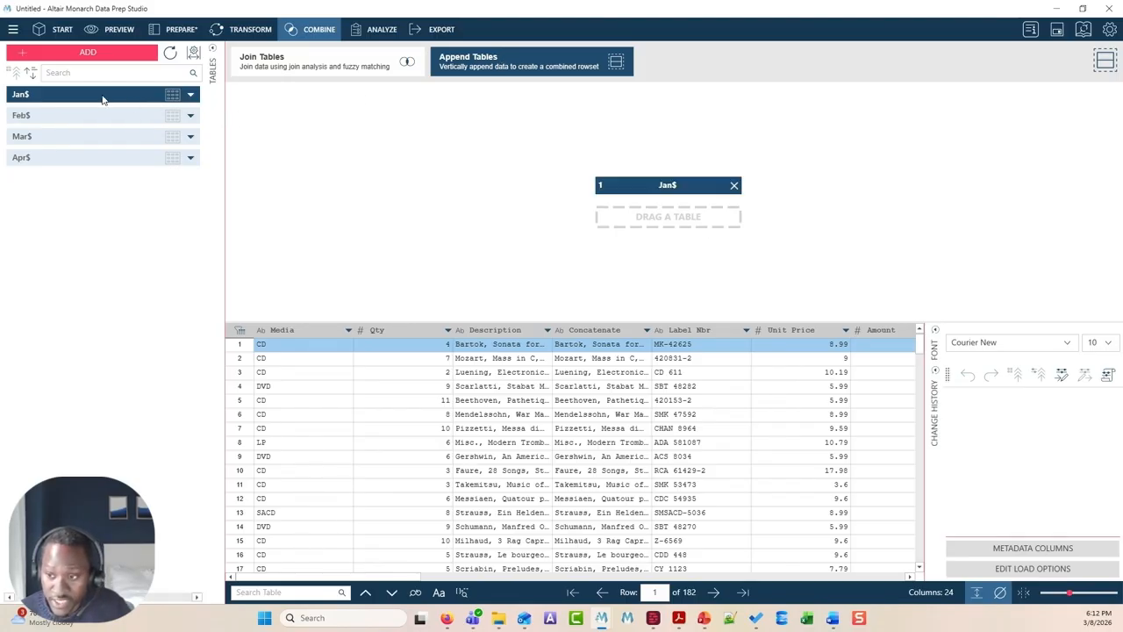
pyautogui.doubleClick(106, 120)
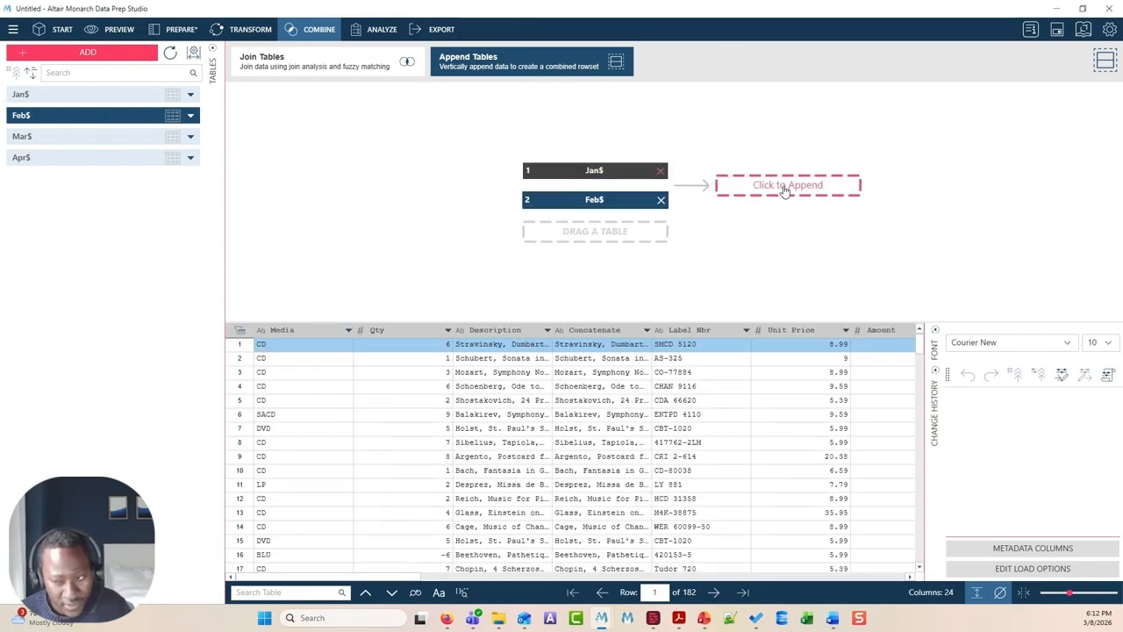
pyautogui.click(150, 161)
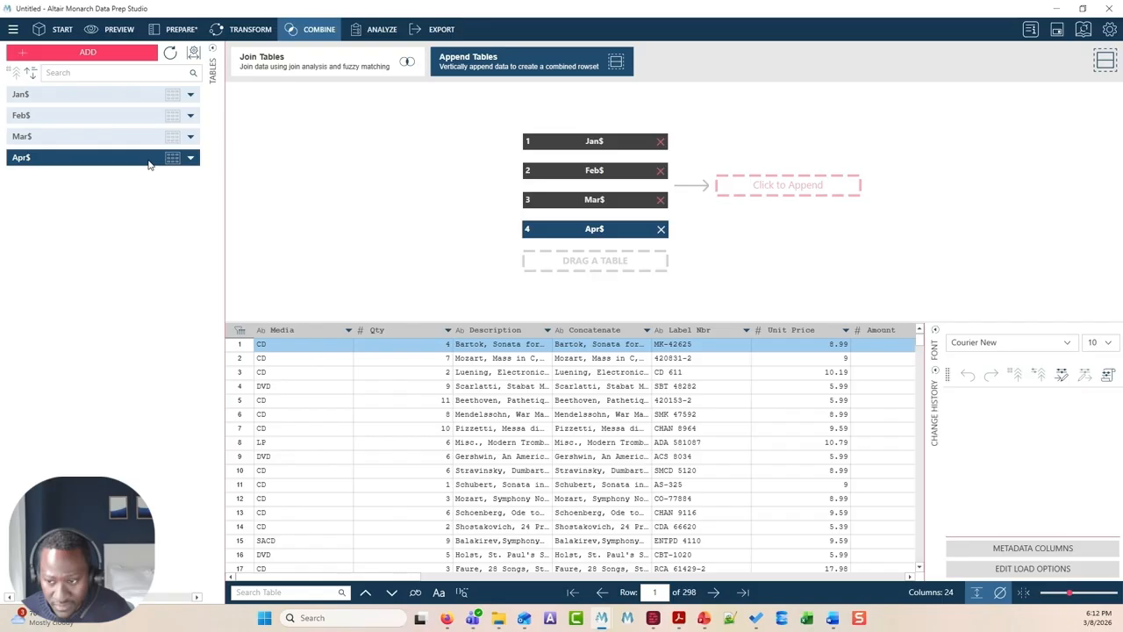
pyautogui.click(799, 192)
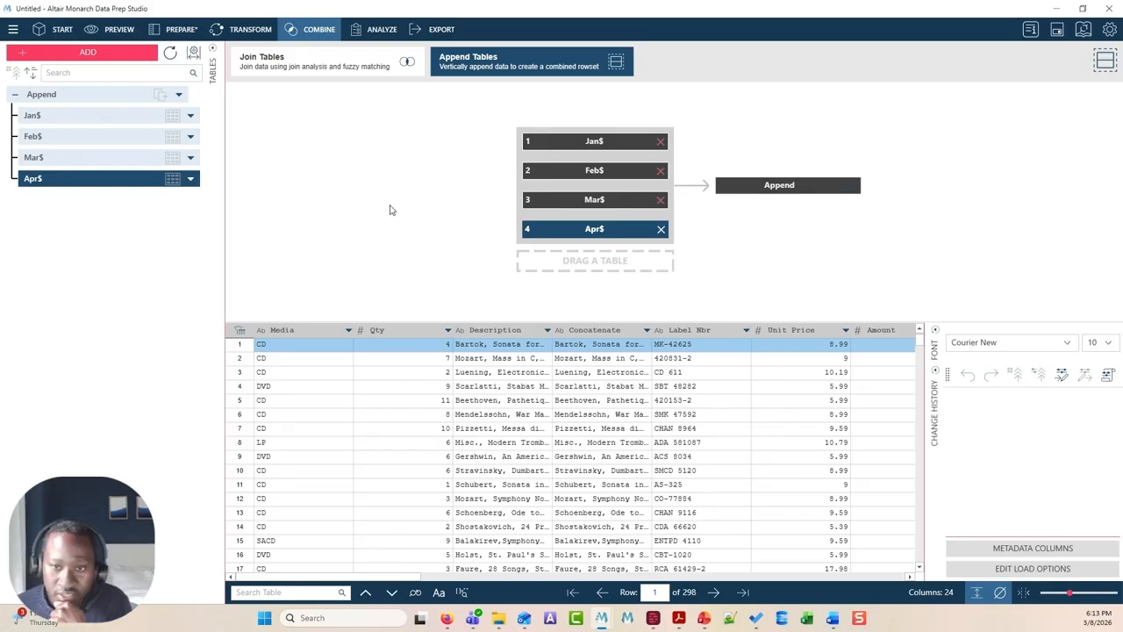
# Return to the Prepare view and rename the appended table as "Append by Combine Window"
pyautogui.click(180, 29)
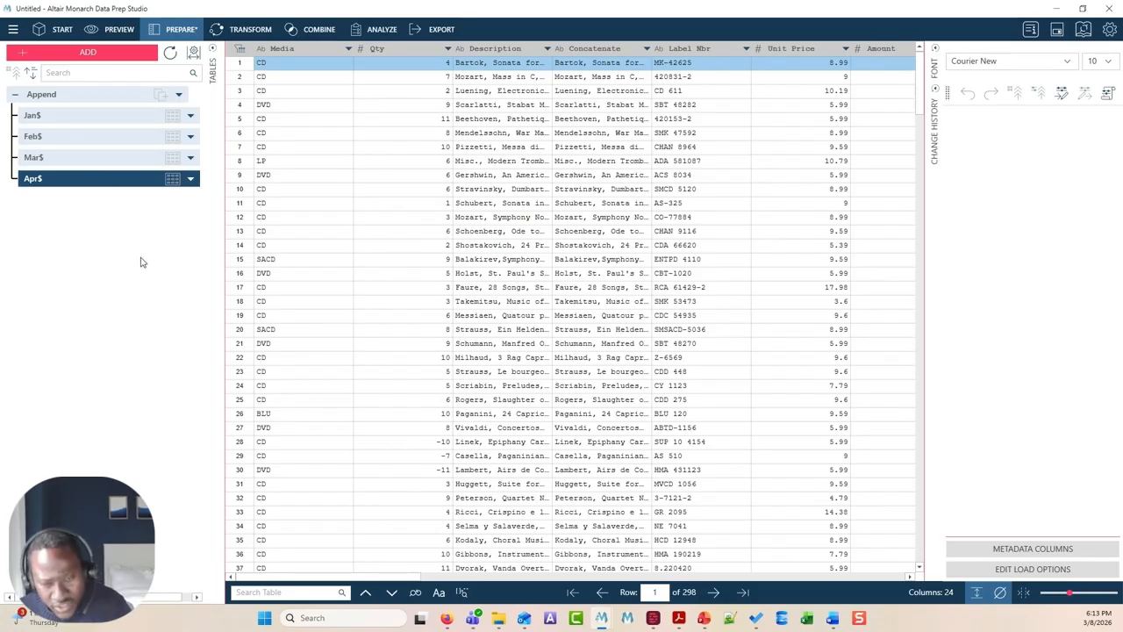
pyautogui.click(37, 95)
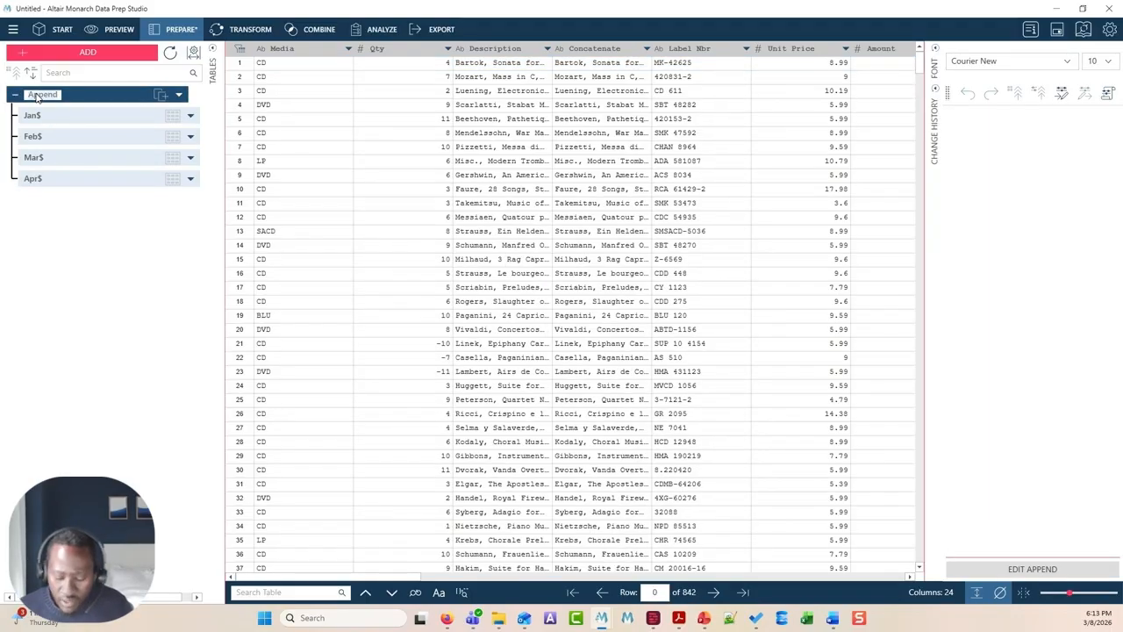
pyautogui.write('Append')
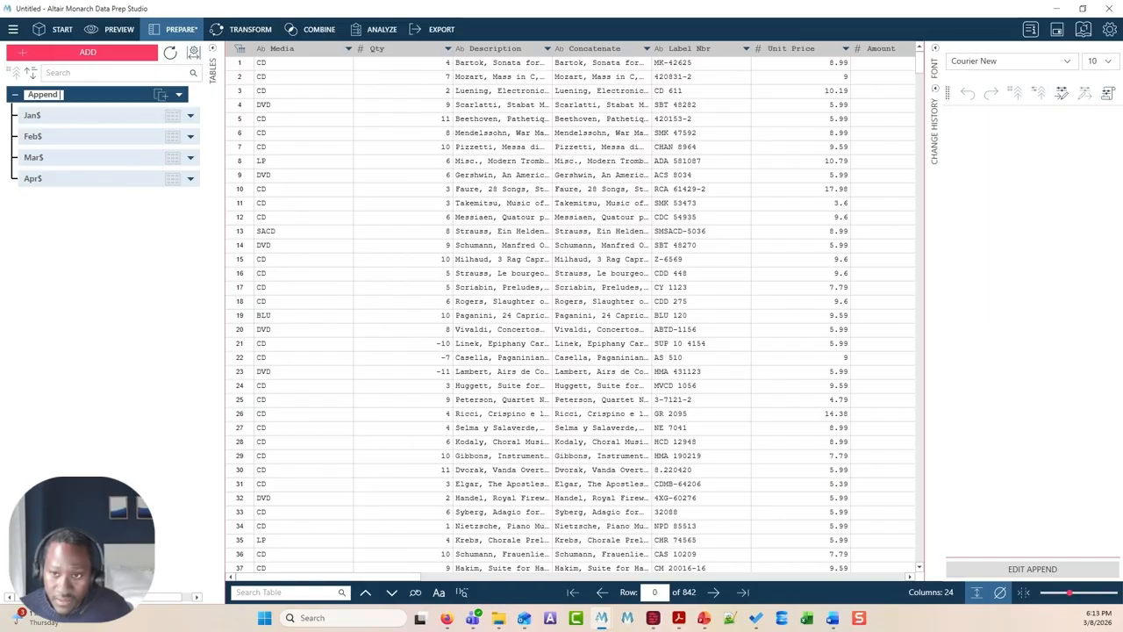
pyautogui.write('by')
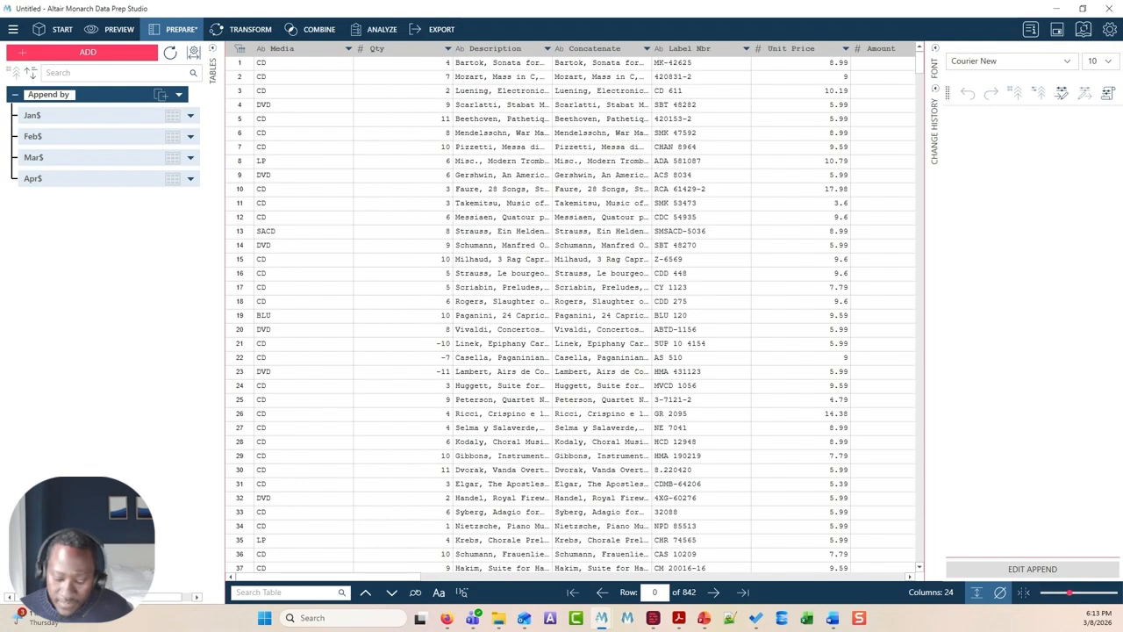
pyautogui.write(' Combine Wind')
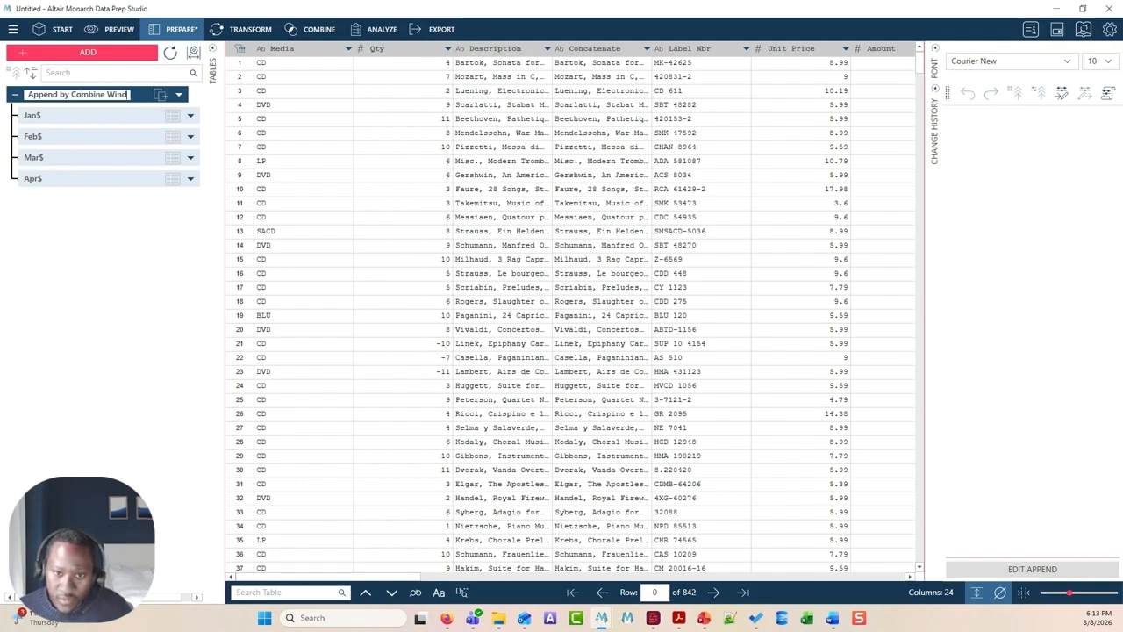
pyautogui.write('ow')
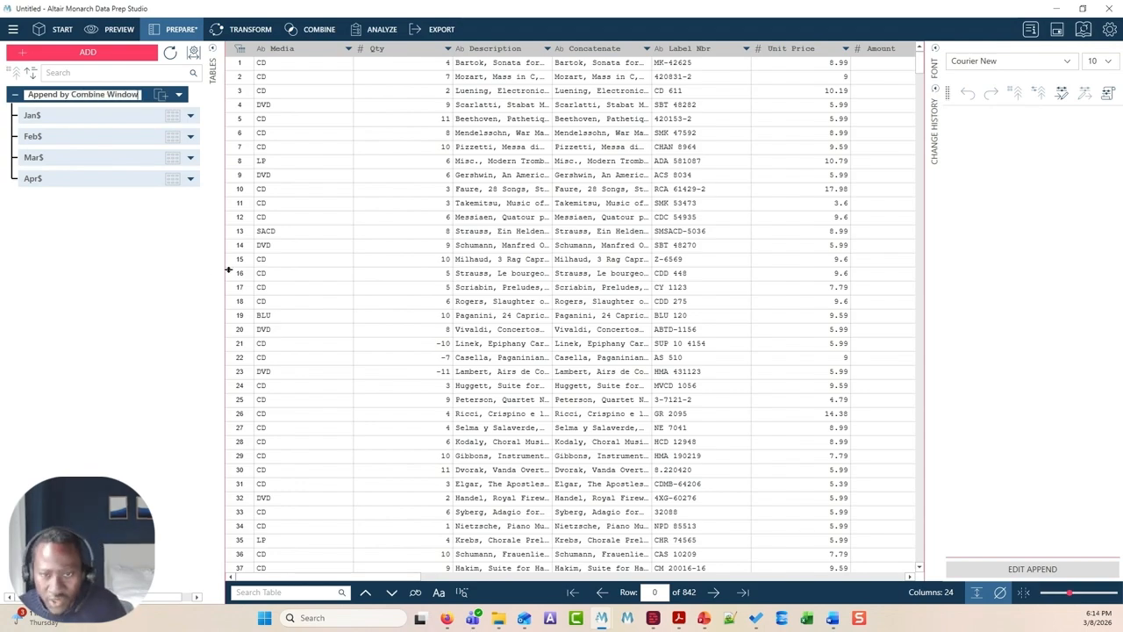
pyautogui.press('Return')
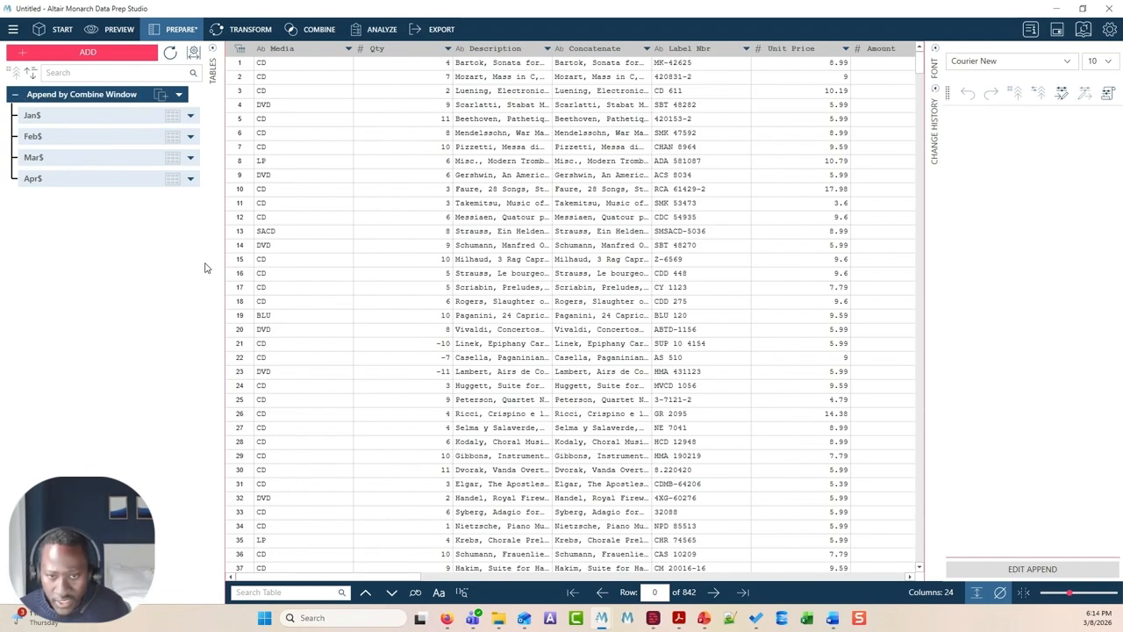
# Bring in the workbook "Classic - Single Excel File with Multiple Tabs.xlsx" again from File Explorer, opening it as a database
pyautogui.click(108, 58)
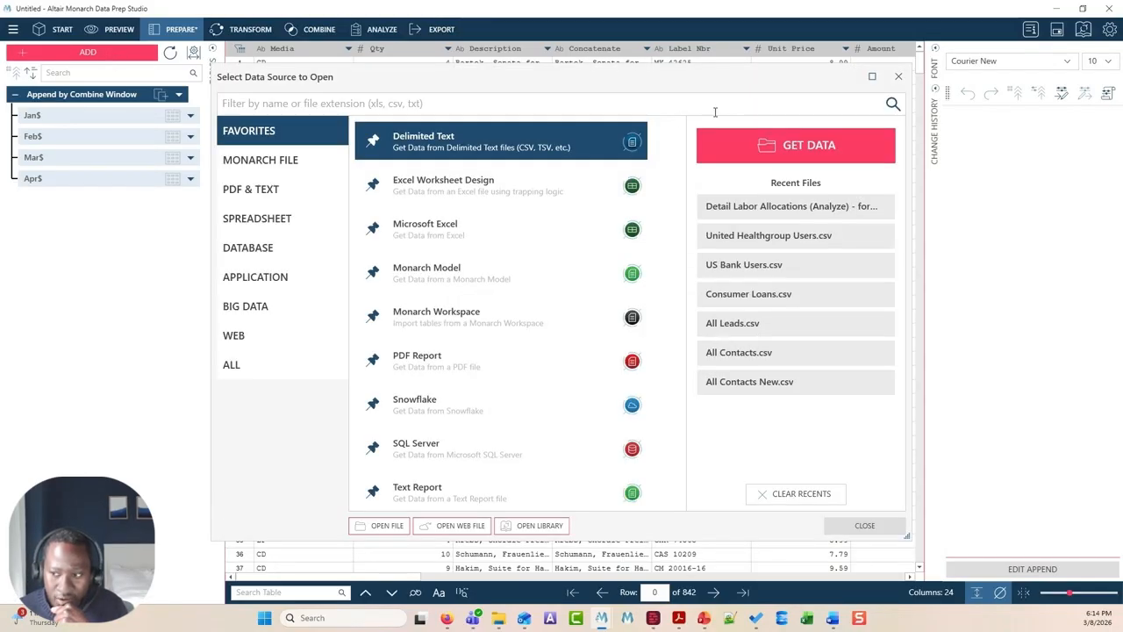
pyautogui.click(907, 81)
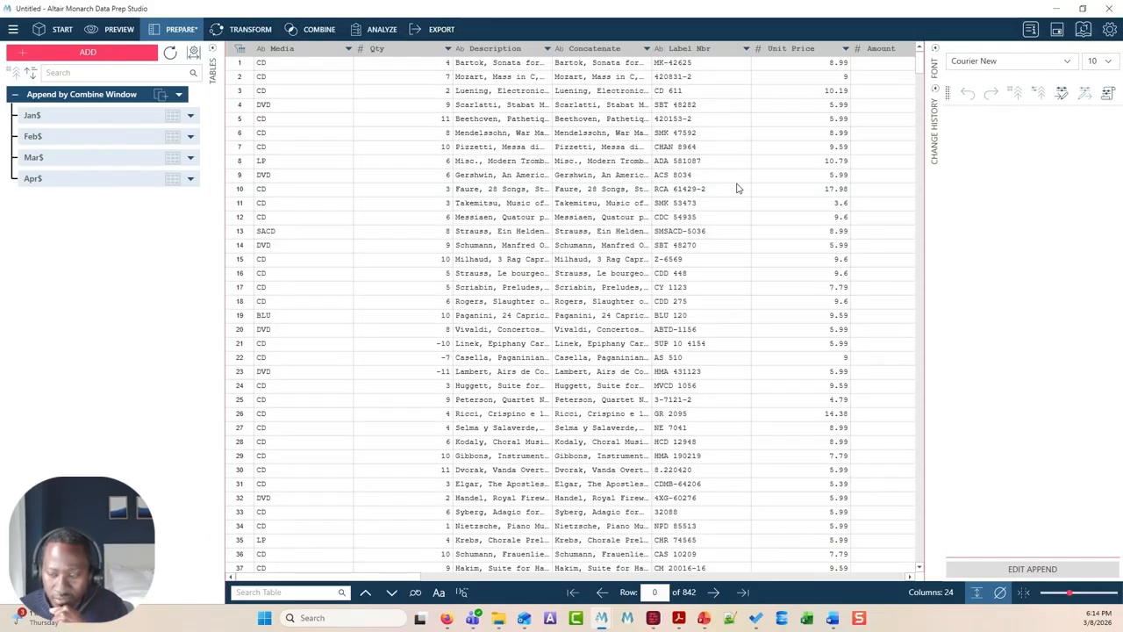
pyautogui.click(498, 617)
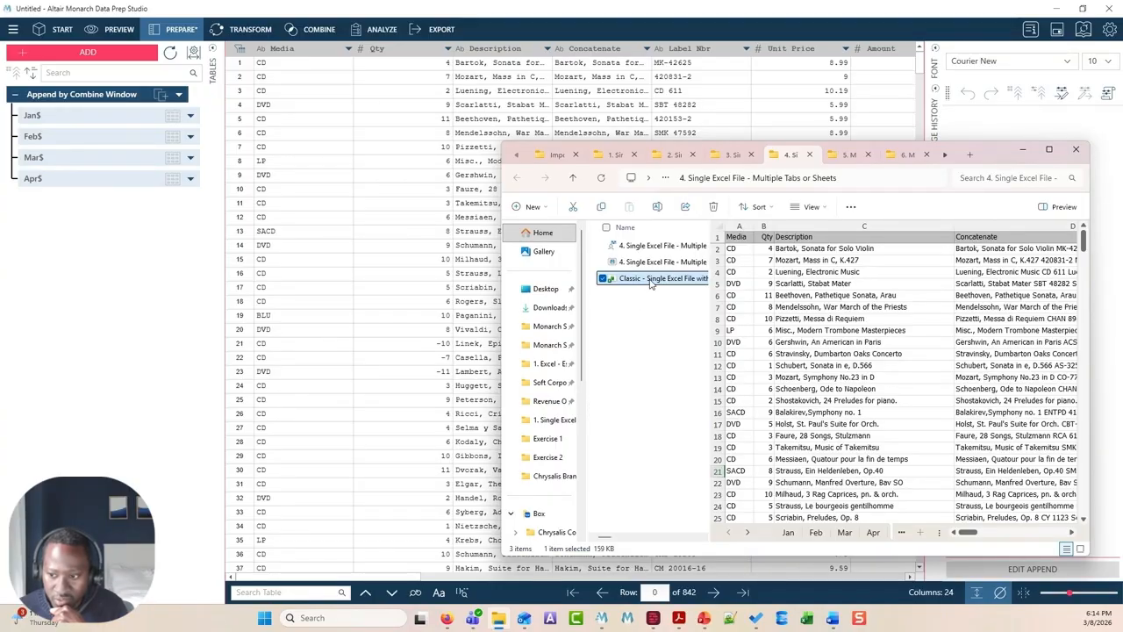
pyautogui.moveTo(233, 292); pyautogui.dragTo(207, 297)
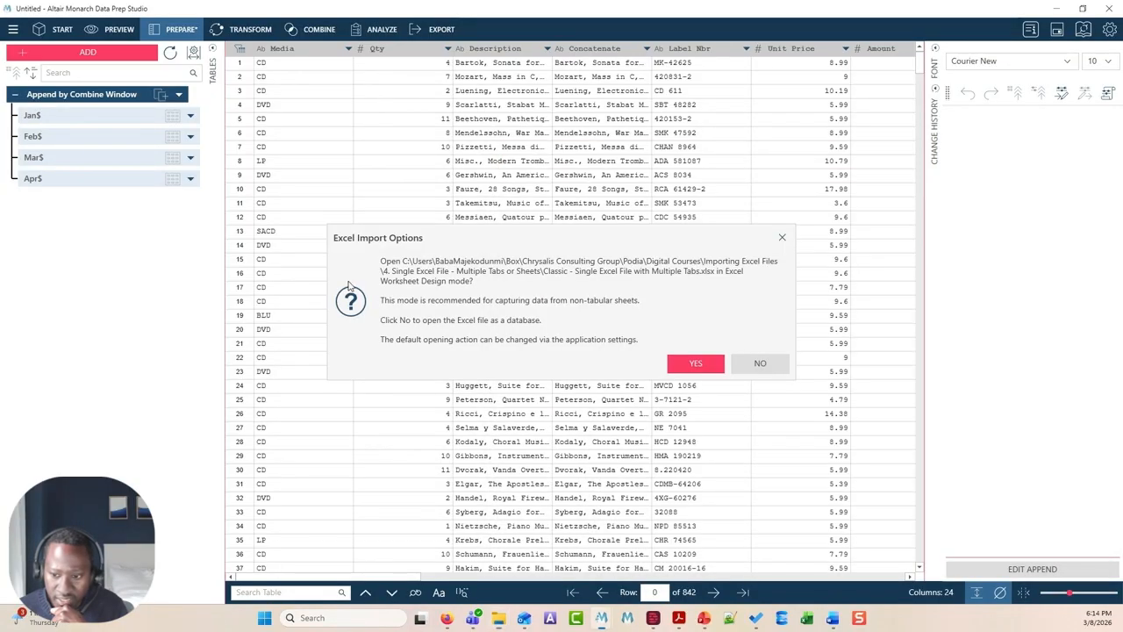
pyautogui.click(759, 363)
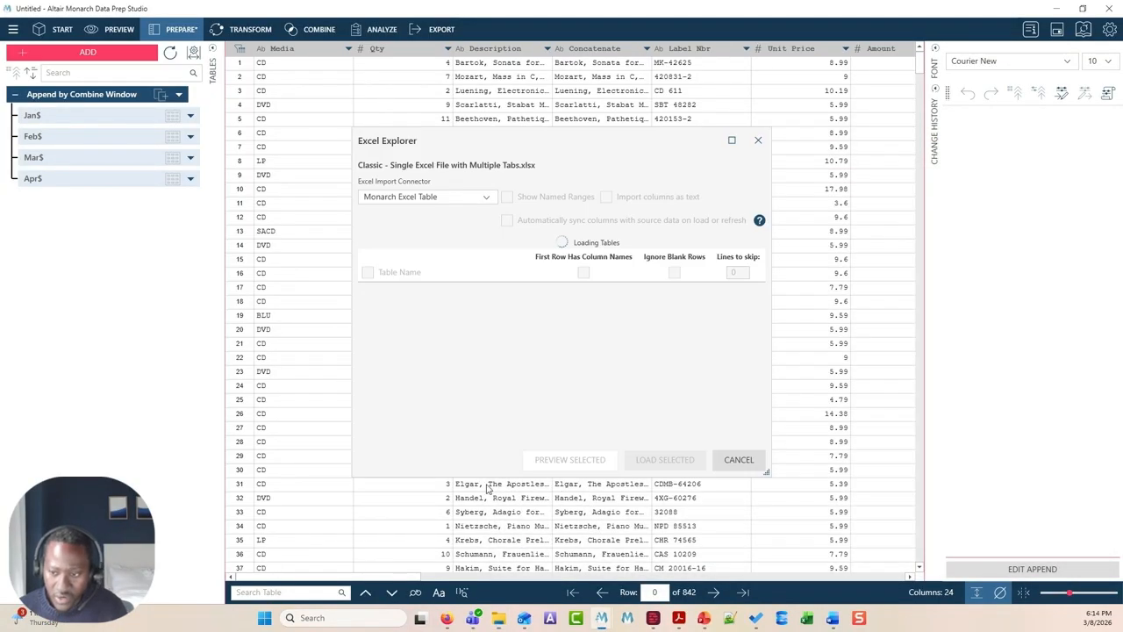
# Load the Jan$, Feb$, Mar$ and Apr$ sheets with first-row column names a second time, excluding May$
pyautogui.click(368, 272)
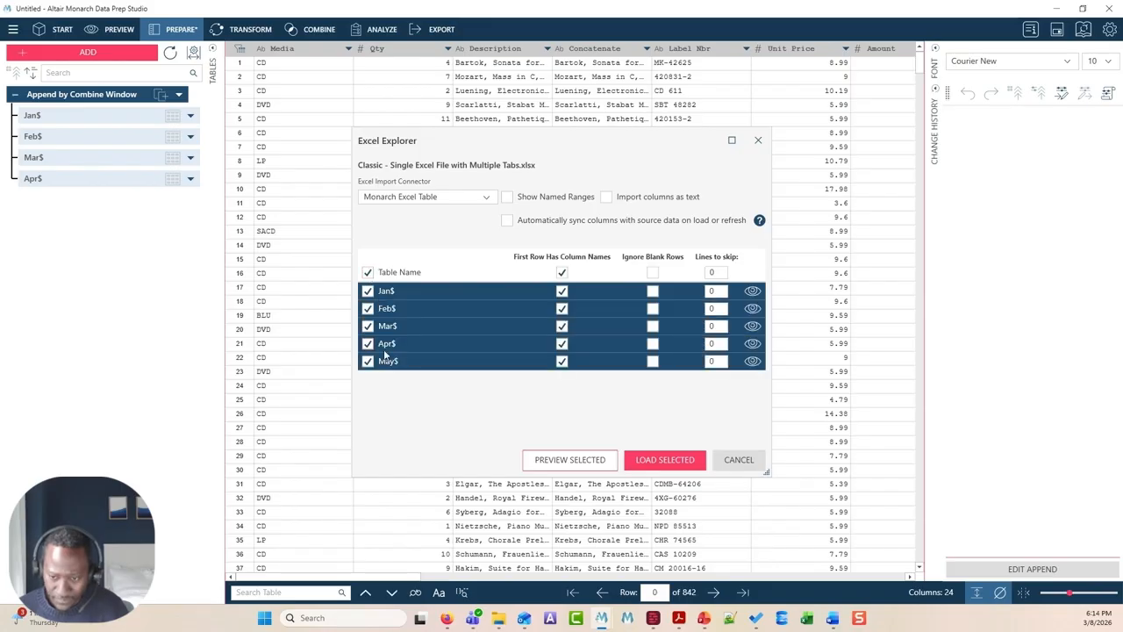
pyautogui.click(368, 362)
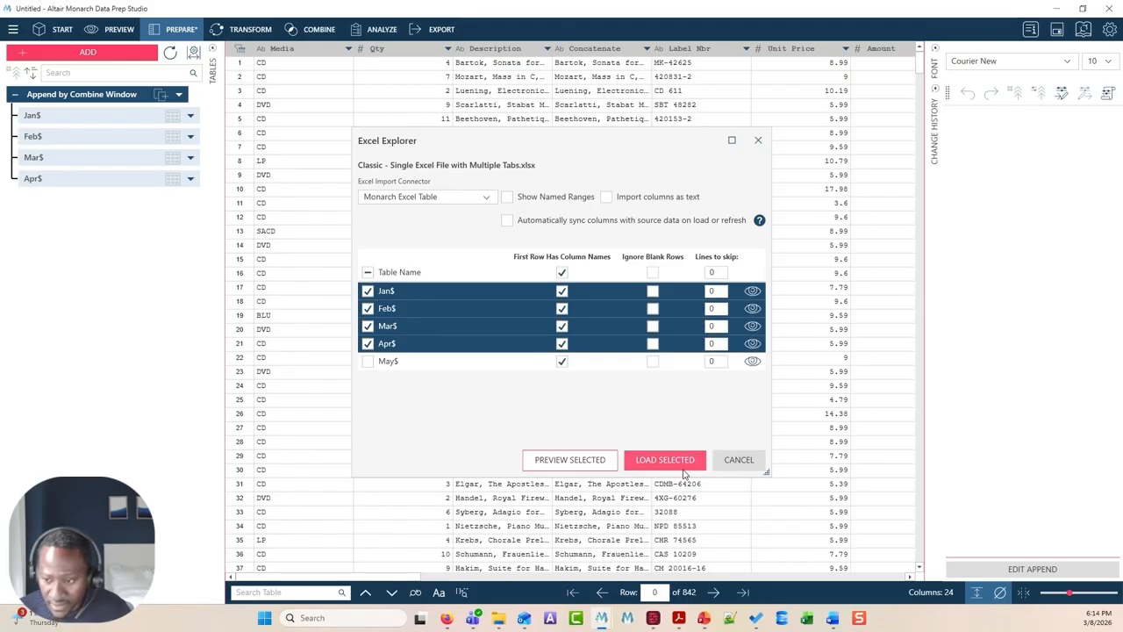
pyautogui.hotkey('alt', 'Tab')
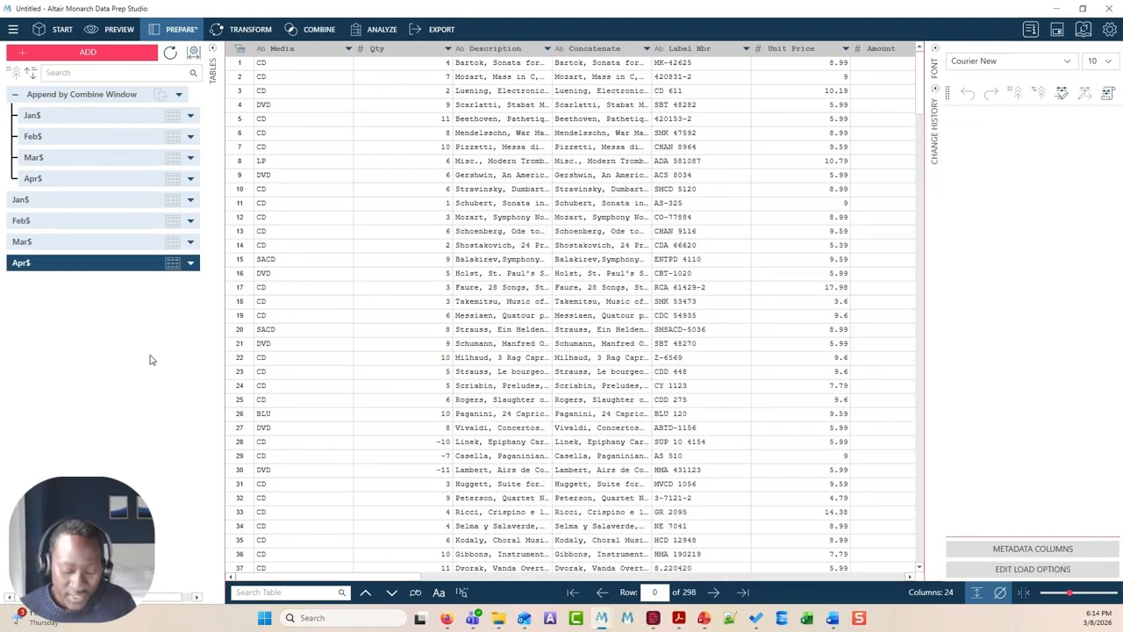
# Append the four newly loaded standalone month tables, matching columns on order, name and type
pyautogui.keyDown('shift'); pyautogui.click(93, 207); pyautogui.keyUp('shift')
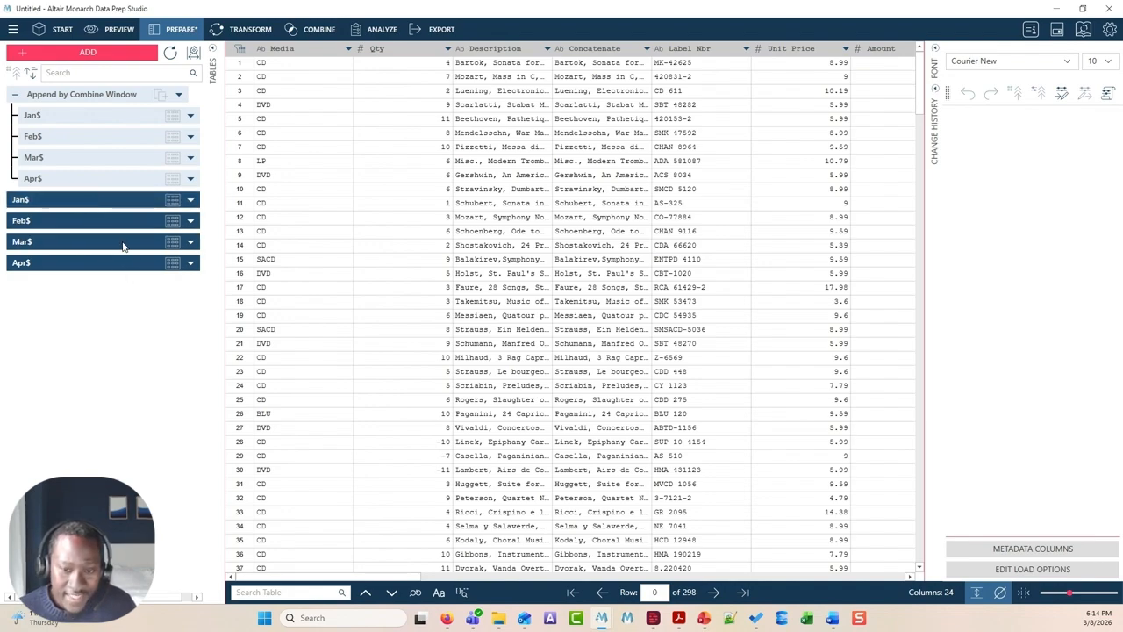
pyautogui.rightClick(123, 246)
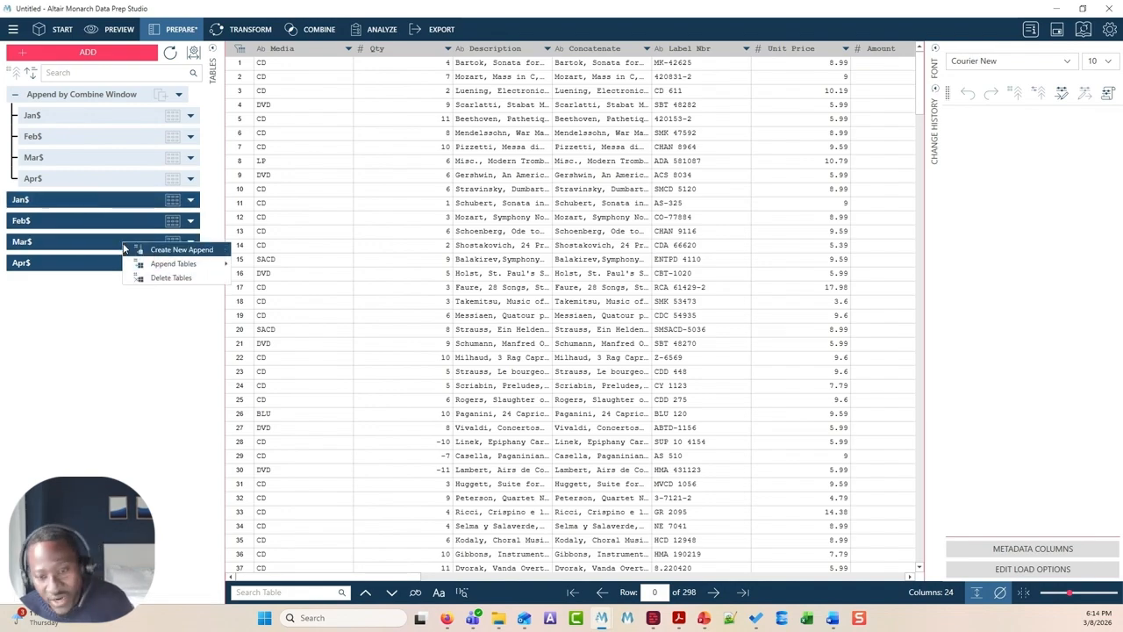
pyautogui.moveTo(174, 266)
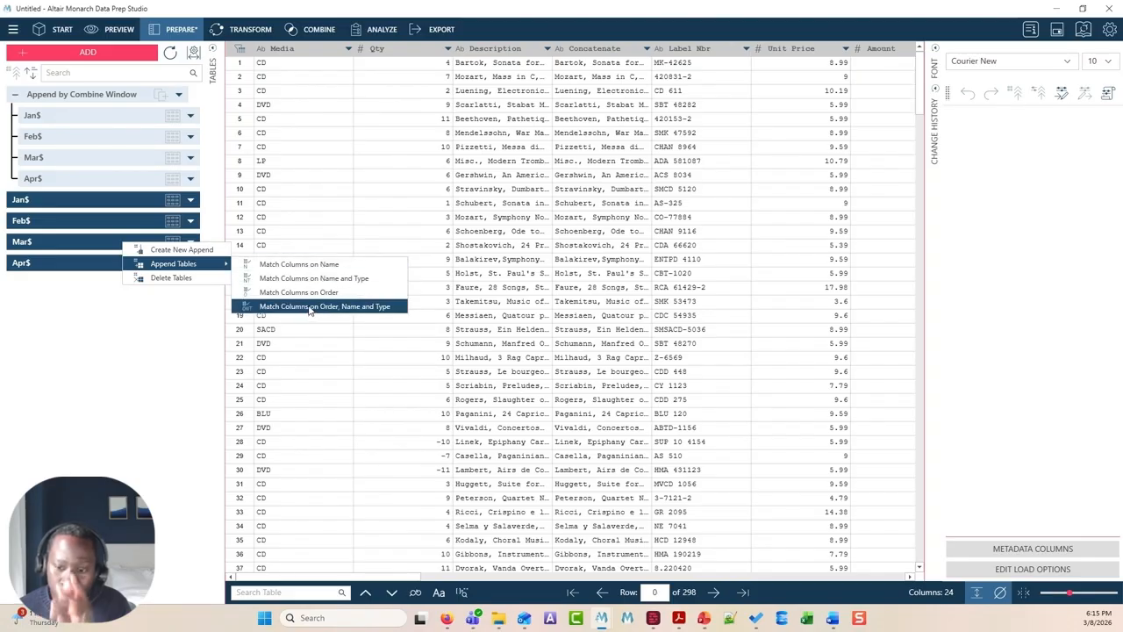
pyautogui.click(308, 307)
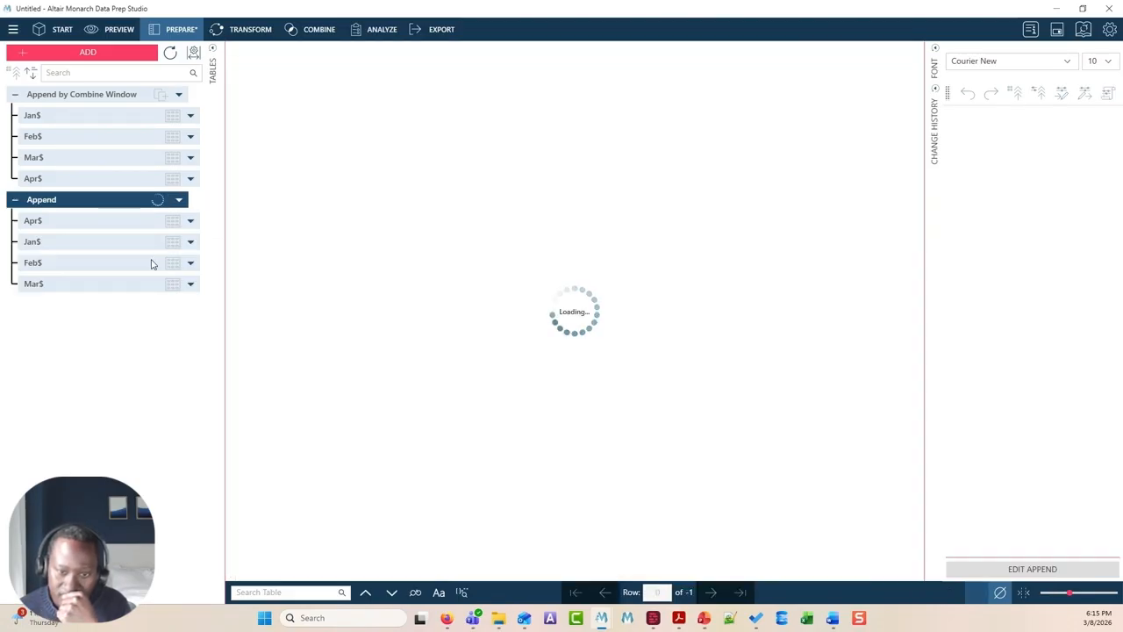
# Rename the new appended table as "Microsoft Excel - Multiple Tabs"
pyautogui.doubleClick(46, 202)
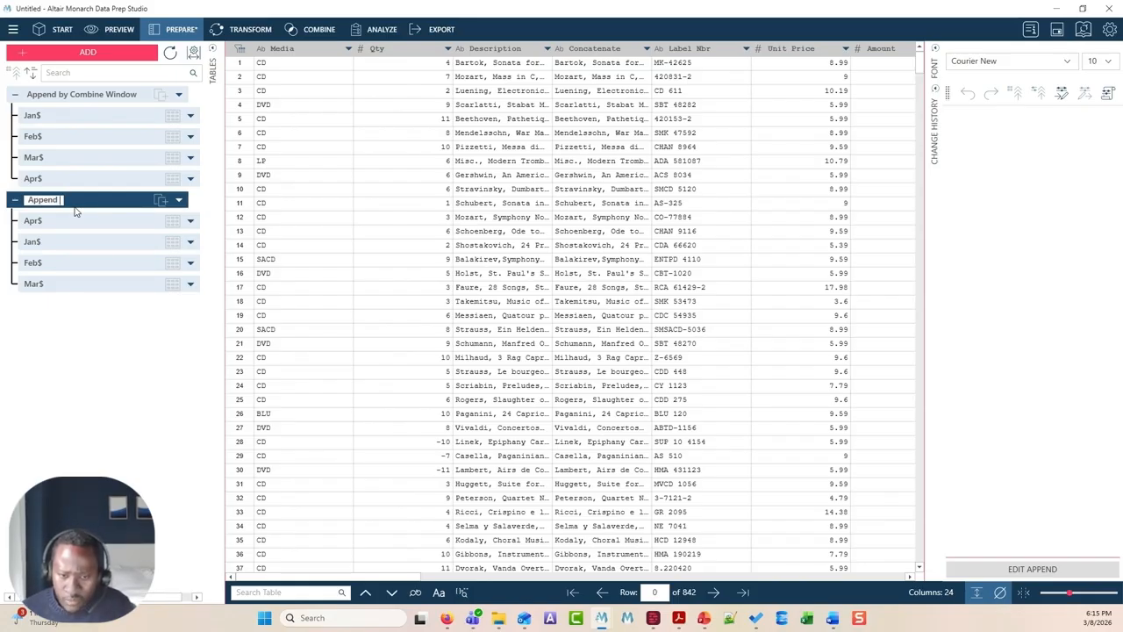
pyautogui.hotkey('ctrl', 'a')
pyautogui.write('Micr')
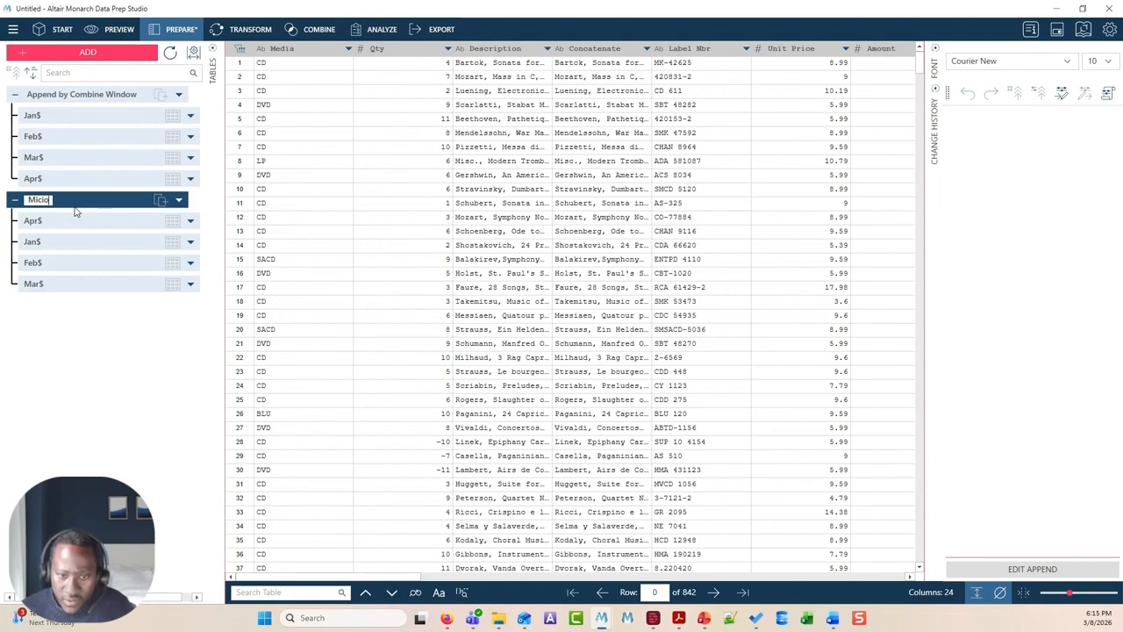
pyautogui.write('osoft')
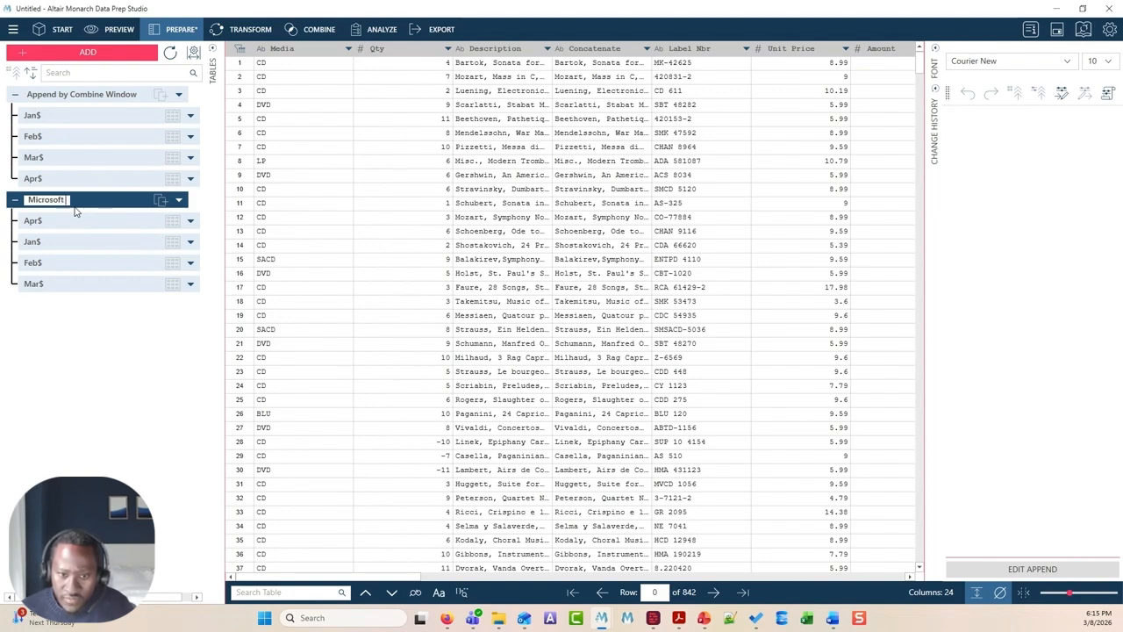
pyautogui.write(' Excel - ')
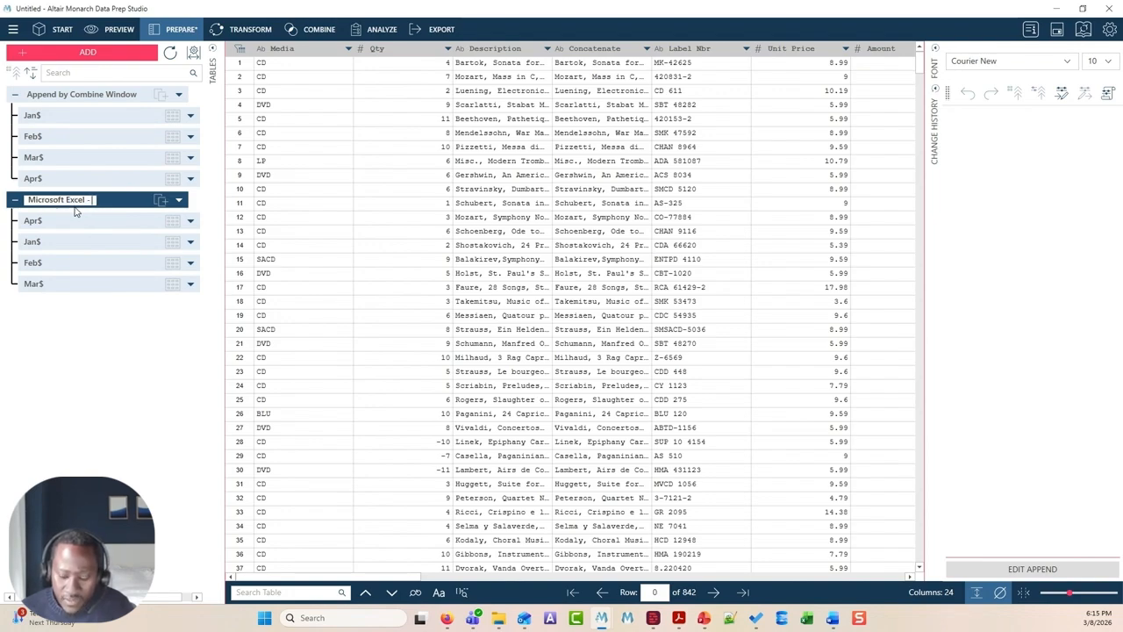
pyautogui.write('Mul')
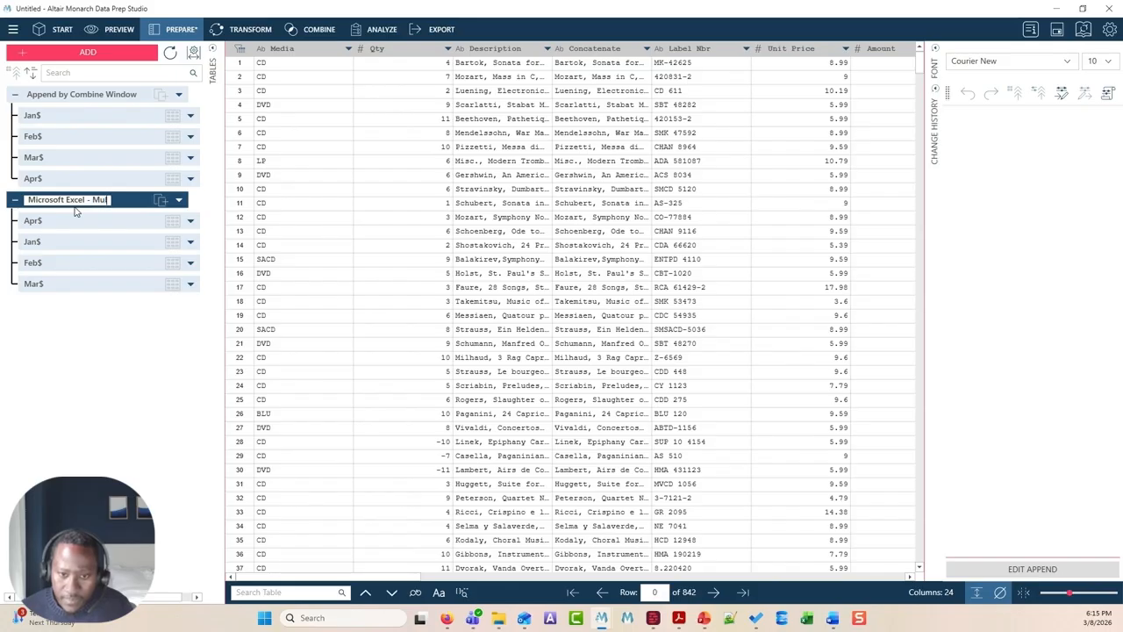
pyautogui.write('tiple Tabs')
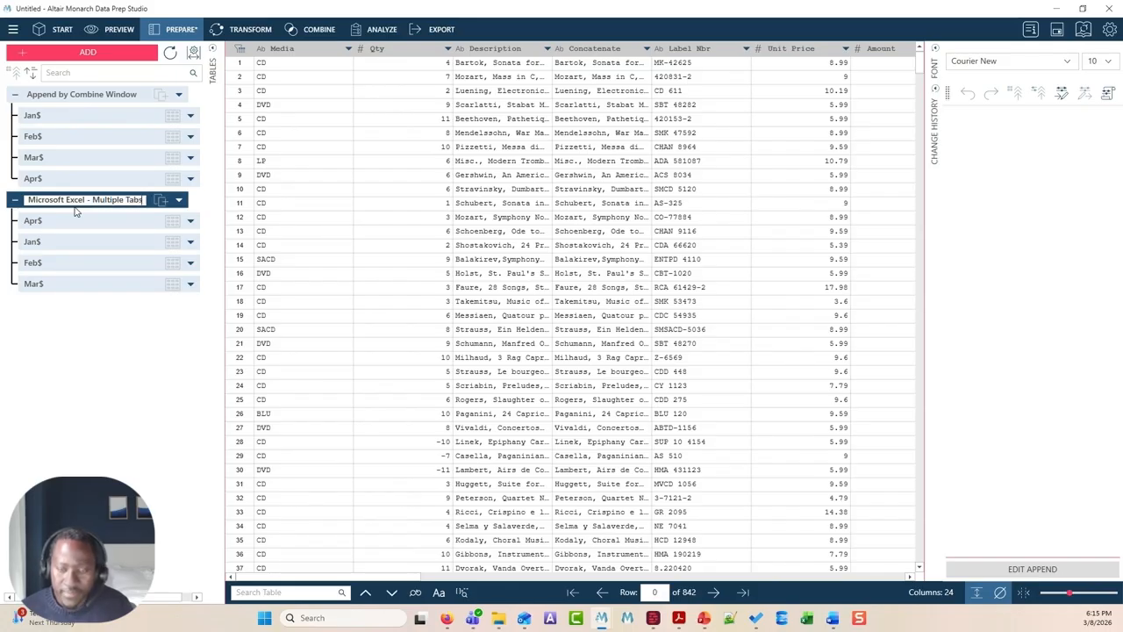
pyautogui.click(347, 250)
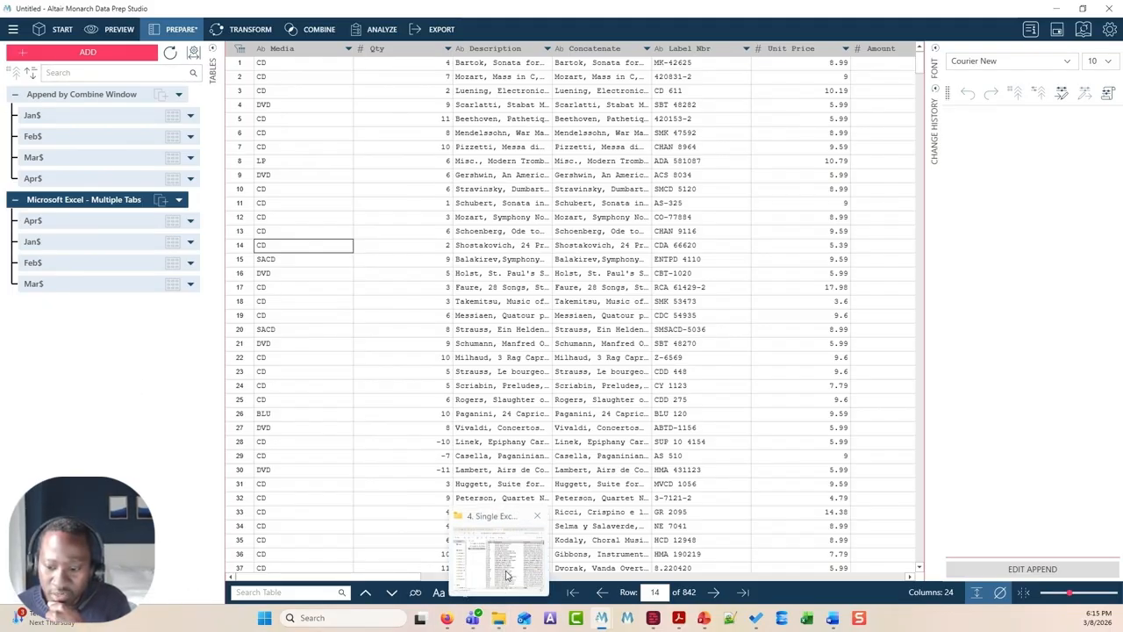
# Bring in the same Classic multi-tab workbook from File Explorer once more, opening it in Excel Worksheet Design mode
pyautogui.click(507, 575)
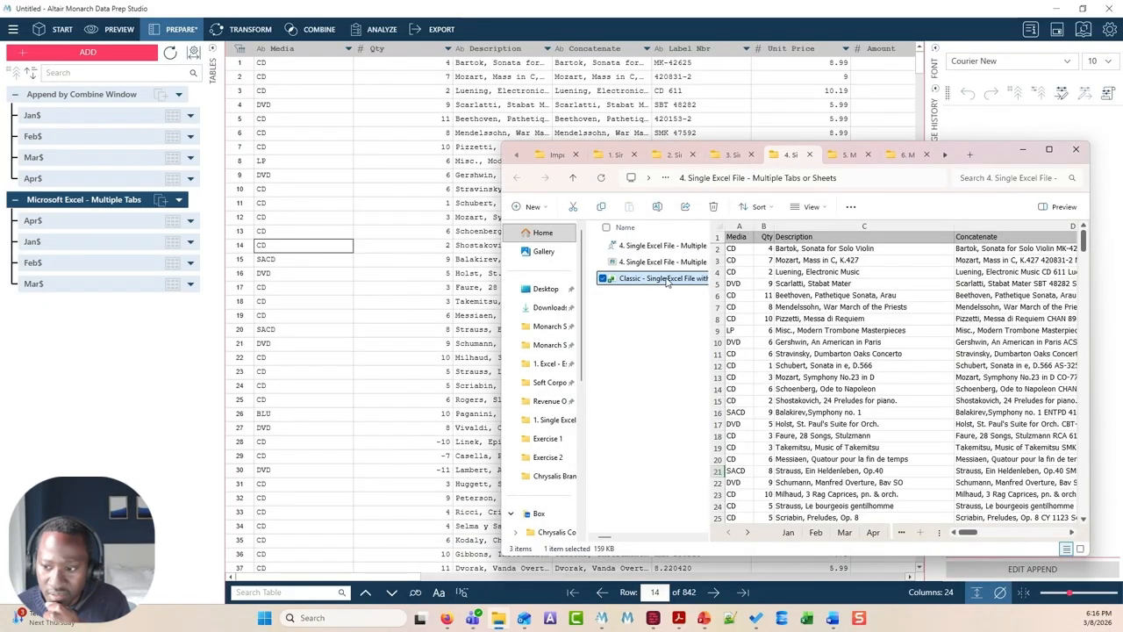
pyautogui.moveTo(544, 307); pyautogui.dragTo(53, 340)
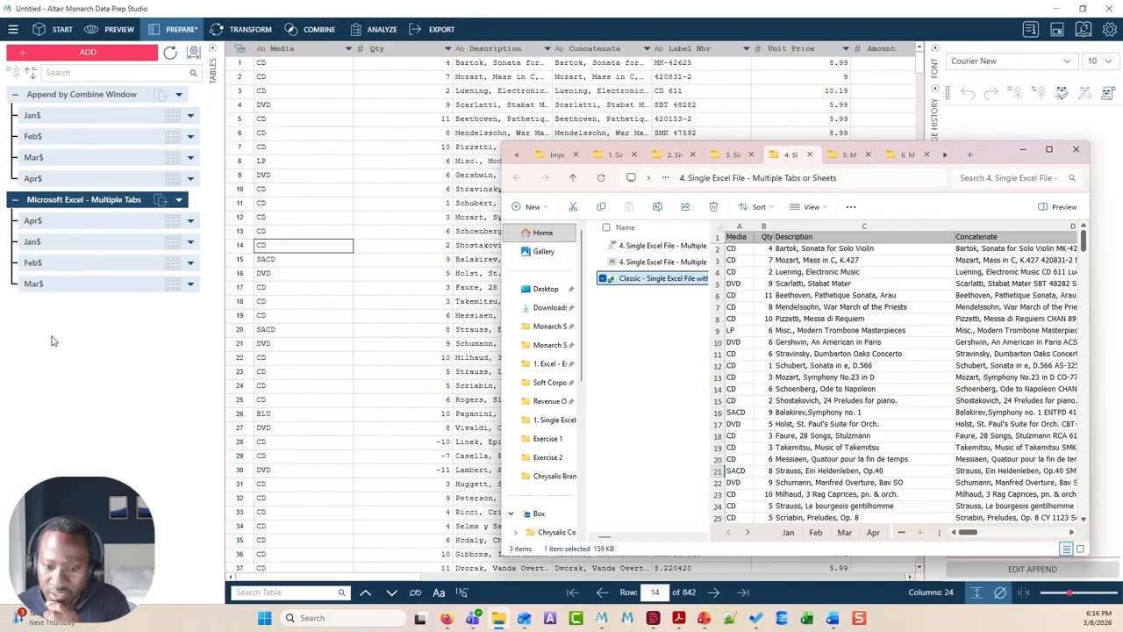
pyautogui.click(387, 349)
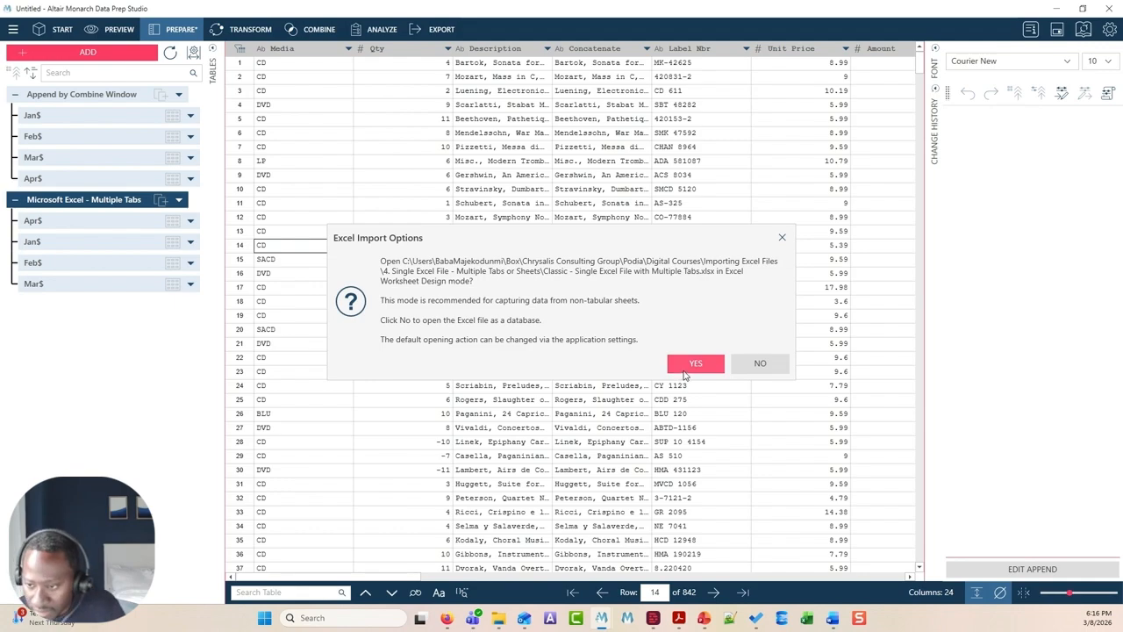
pyautogui.click(689, 365)
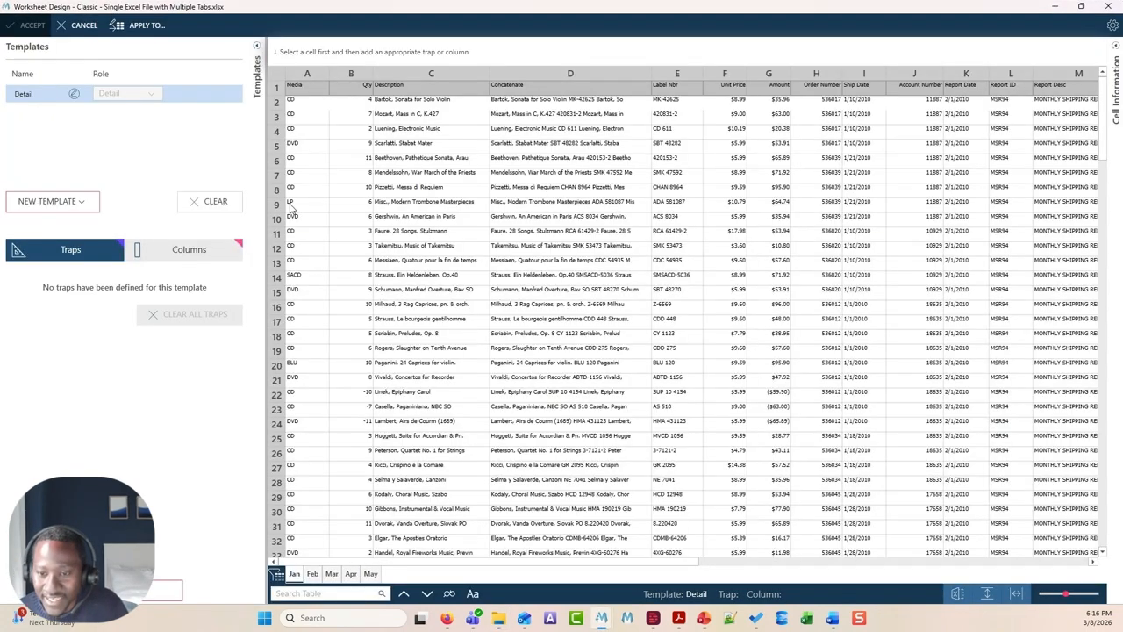
# Add columns to the Detail template from row 2 of the Jan sheet and define row 1 as the headers
pyautogui.click(279, 103)
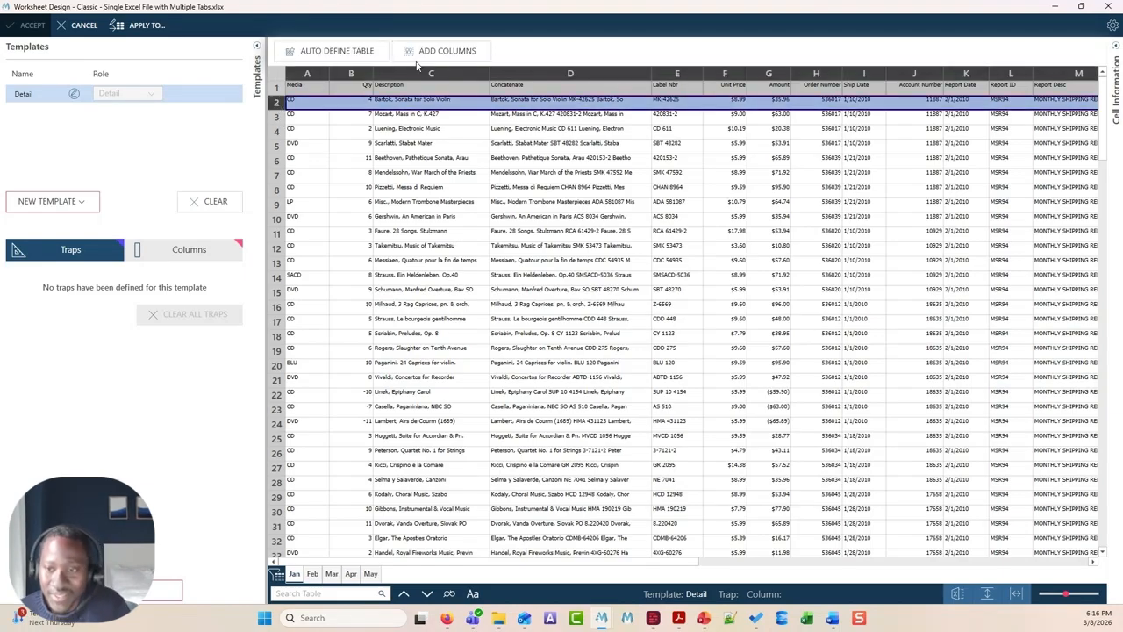
pyautogui.click(433, 54)
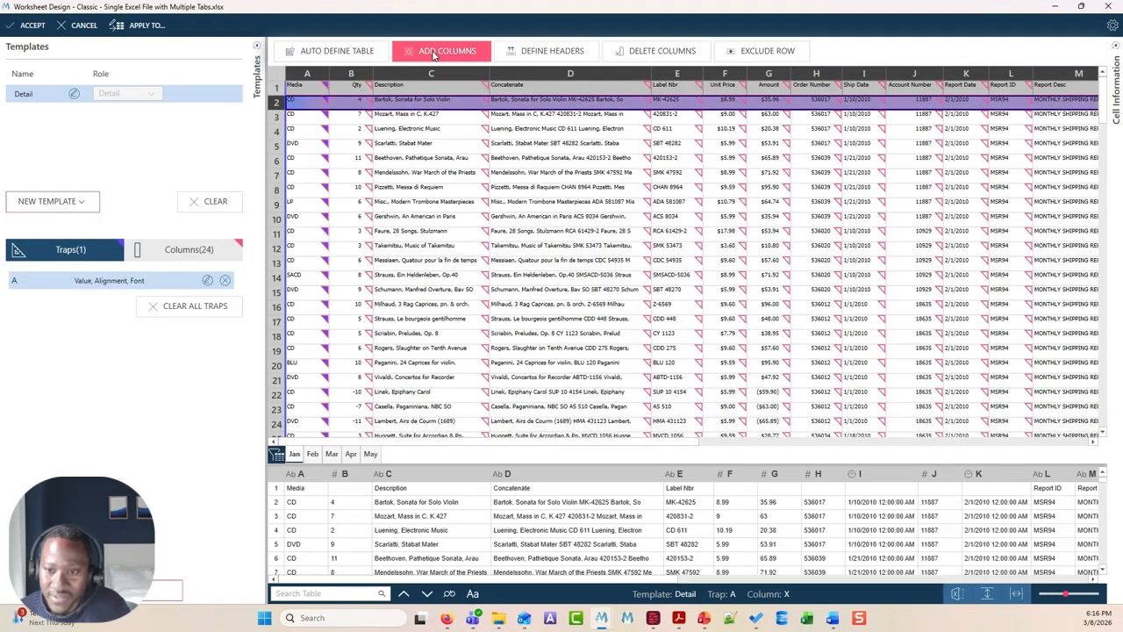
pyautogui.click(278, 90)
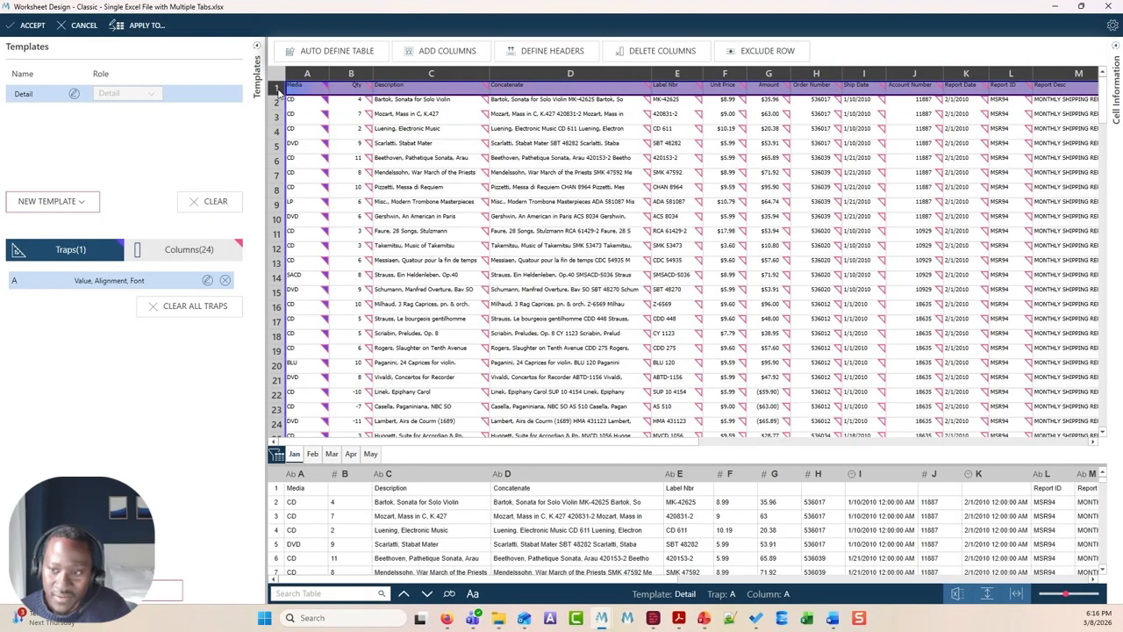
pyautogui.click(527, 55)
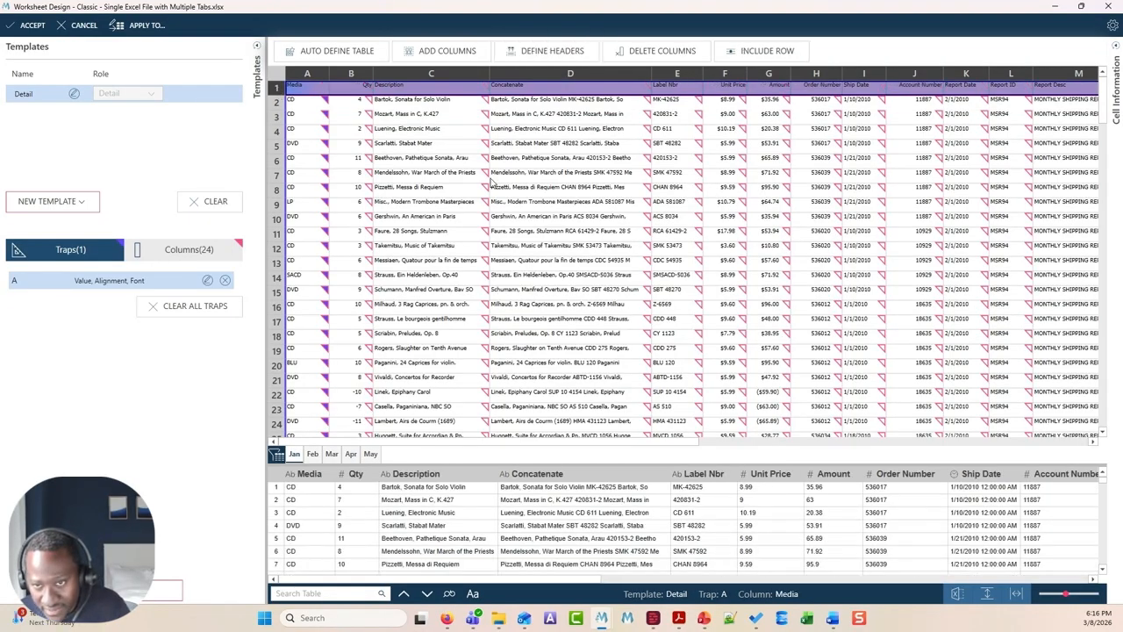
# Apply the worksheet design to the Jan, Feb, Mar and Apr sheets by name and accept it to load the table
pyautogui.click(140, 24)
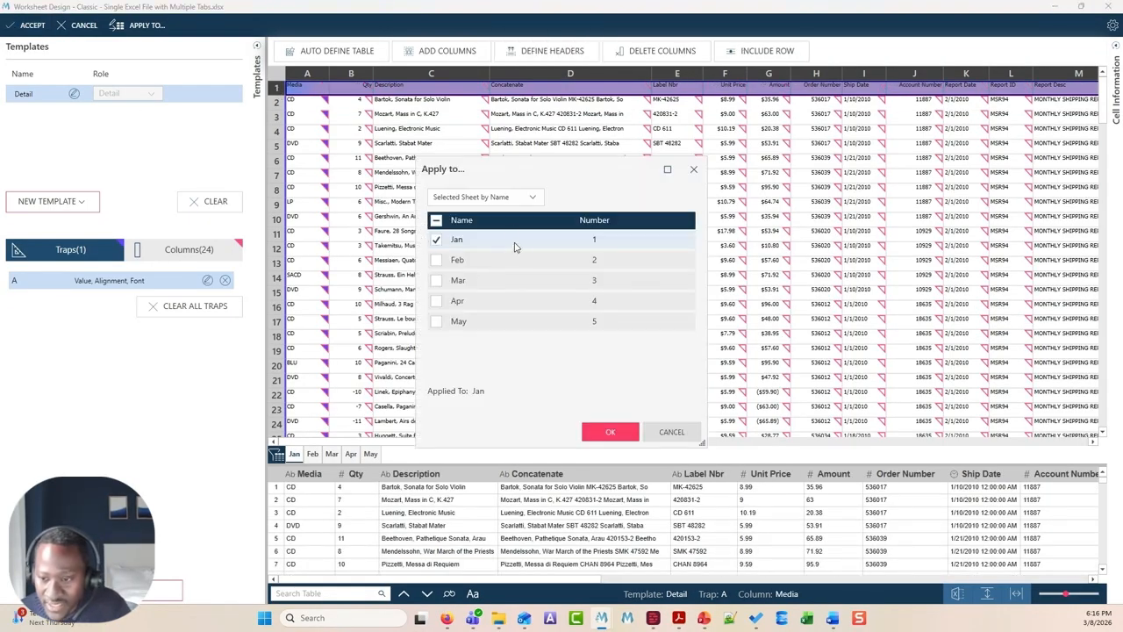
pyautogui.click(437, 260)
pyautogui.click(437, 281)
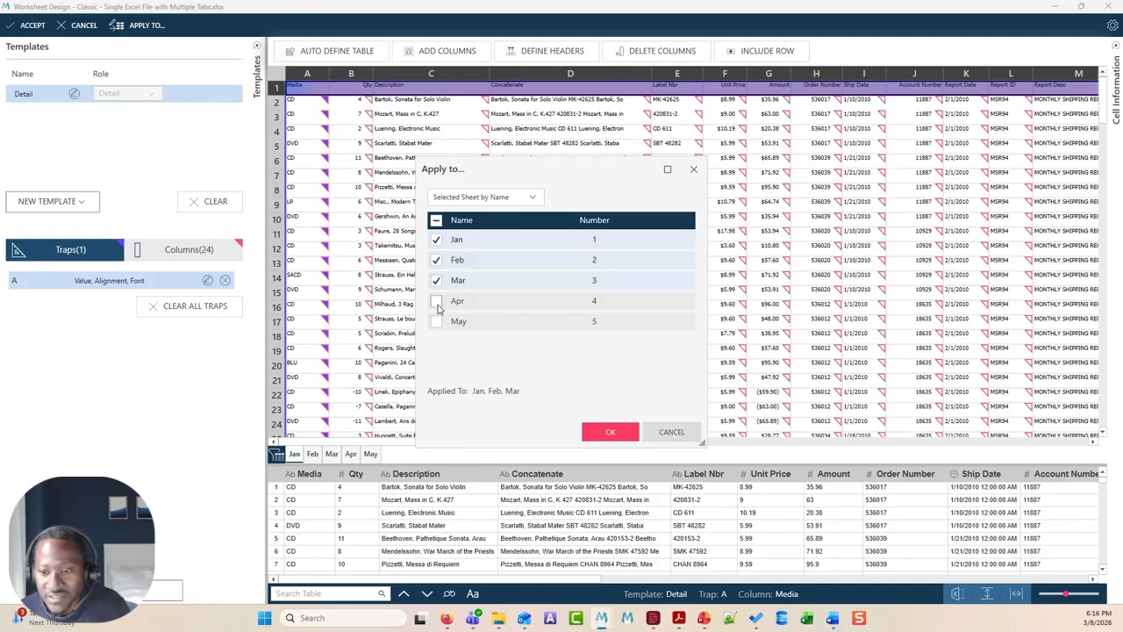
pyautogui.click(437, 301)
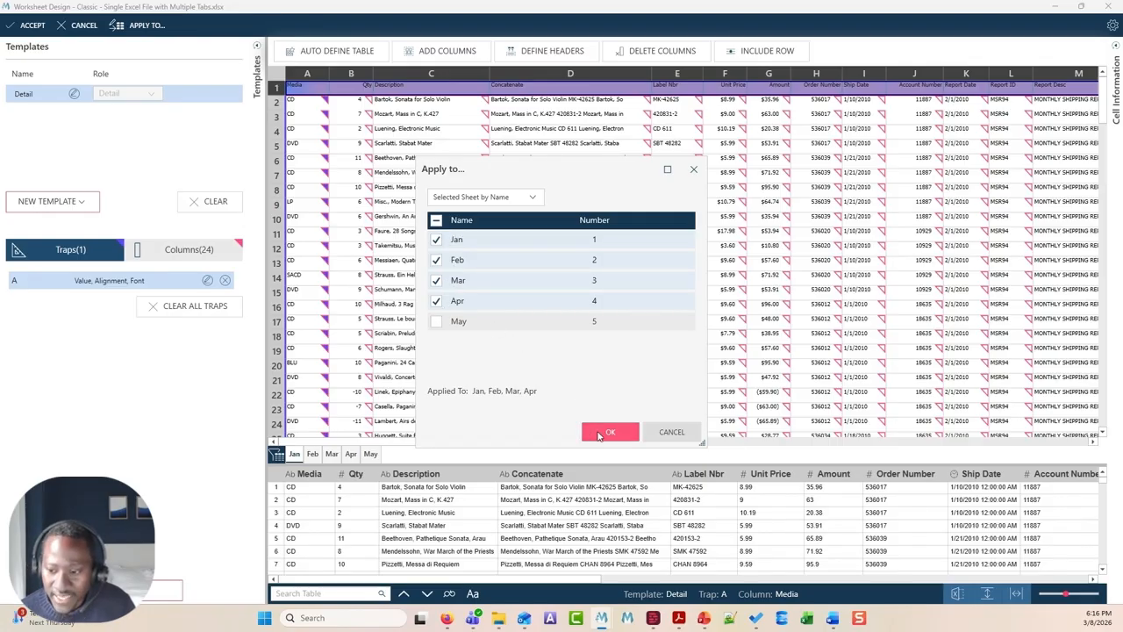
pyautogui.click(600, 433)
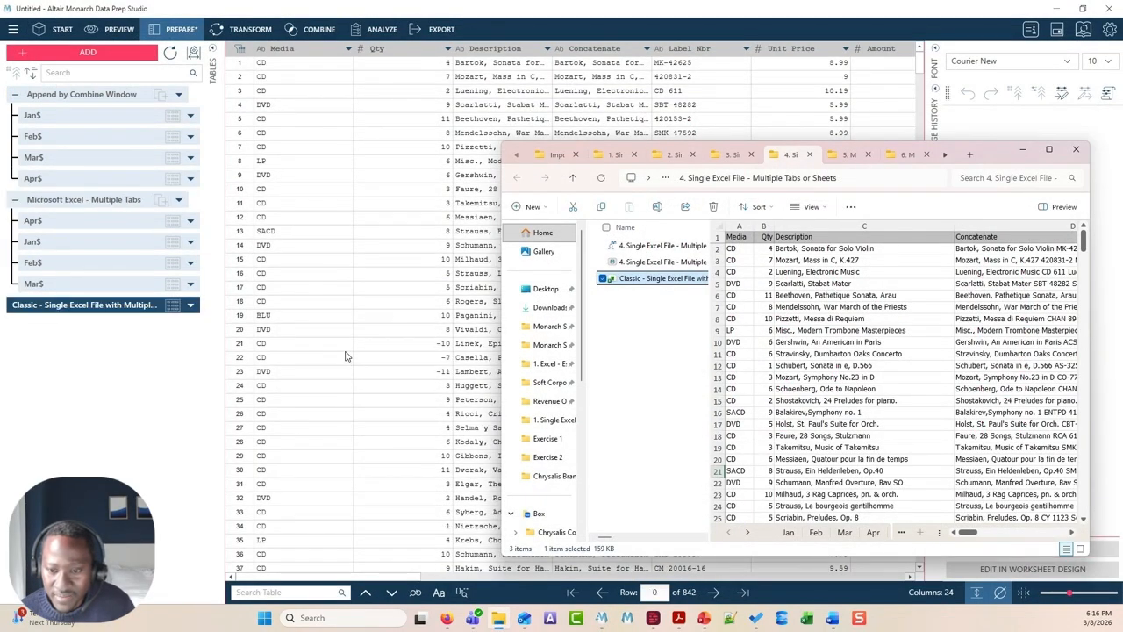
pyautogui.click(345, 350)
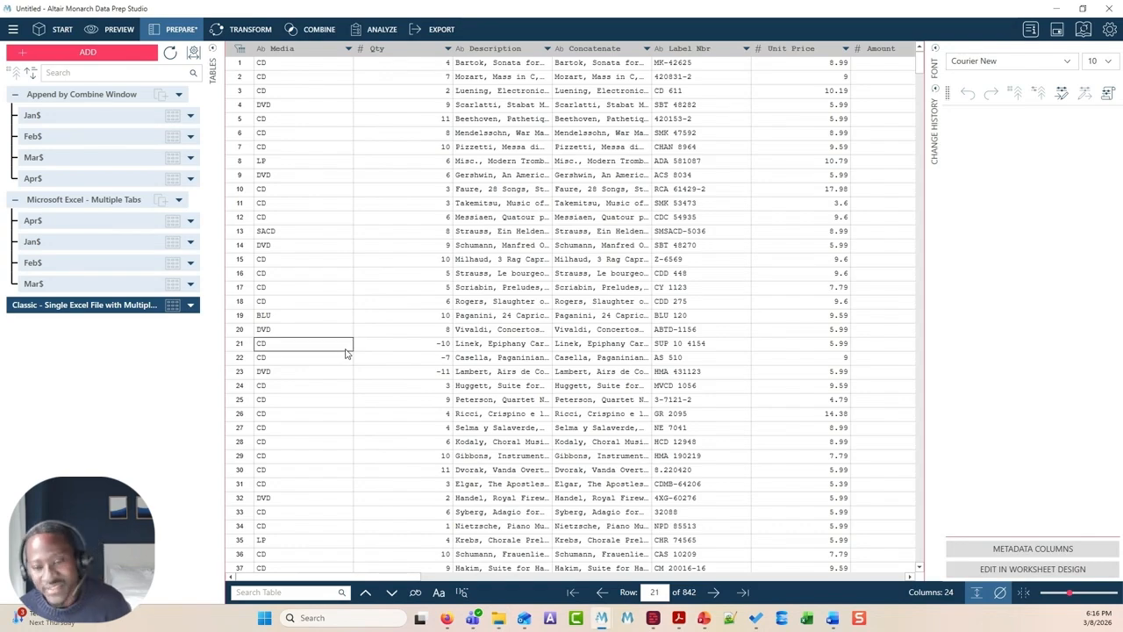
# Widen the tables list and examine the columns of the table loaded through Worksheet Design, across to the deduction amounts
pyautogui.moveTo(207, 280); pyautogui.dragTo(313, 288)
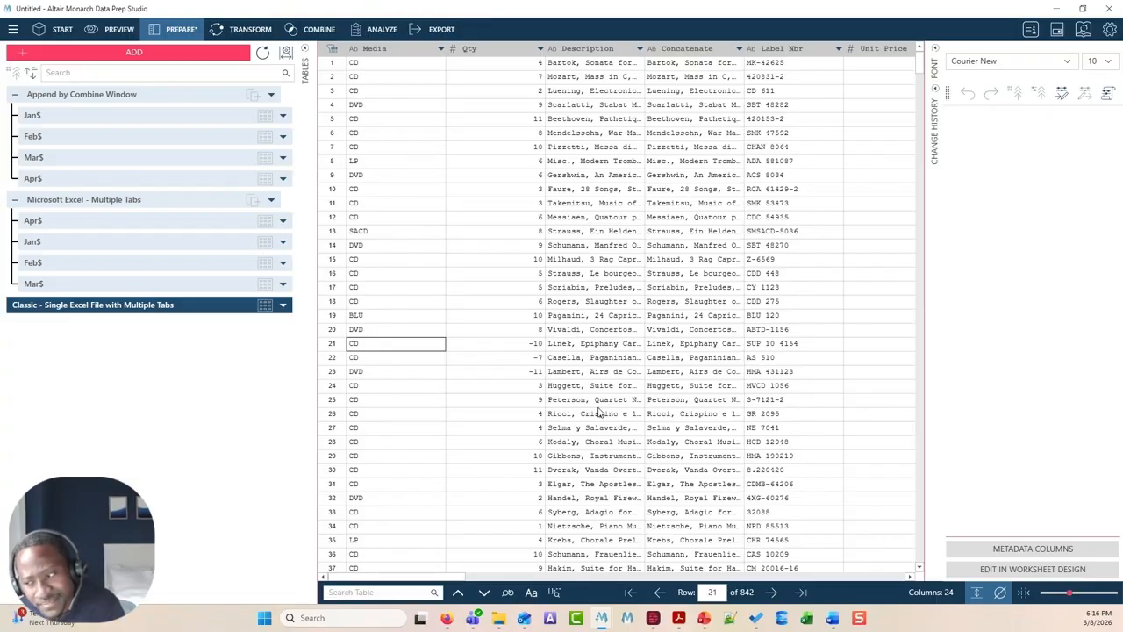
pyautogui.click(790, 456)
pyautogui.press('Right')
pyautogui.press('Right')
pyautogui.press('Right')
pyautogui.press('Right')
pyautogui.press('Right')
pyautogui.press('Right')
pyautogui.press('Right')
pyautogui.press('Right')
pyautogui.press('Right')
pyautogui.press('Right')
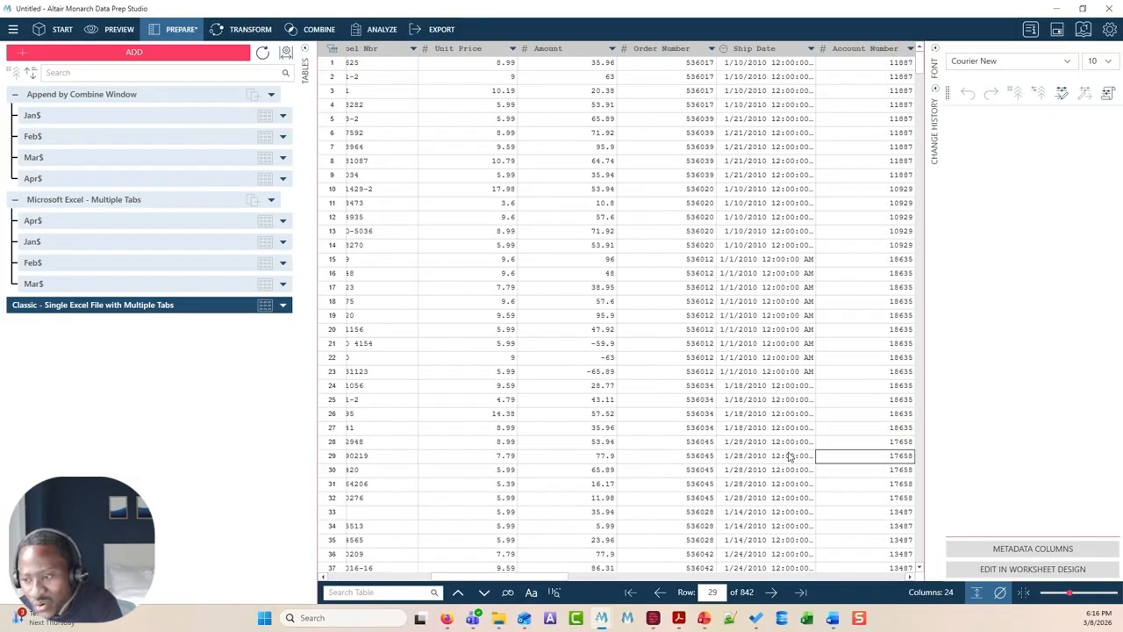
pyautogui.press('Right')
pyautogui.press('Right')
pyautogui.press('Right')
pyautogui.press('Right')
pyautogui.press('Right')
pyautogui.press('Right')
pyautogui.press('Right')
pyautogui.press('Right')
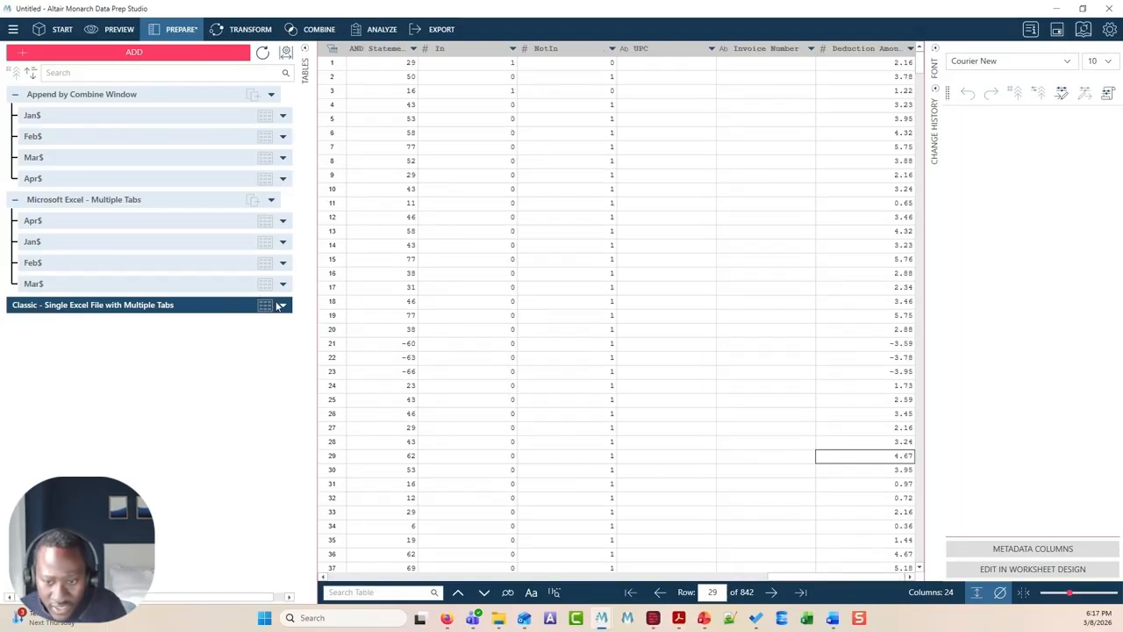
# Add the SourceTableName metadata column, named SheetName, to the Classic - Single Excel File with Multiple Tabs table
pyautogui.click(1059, 553)
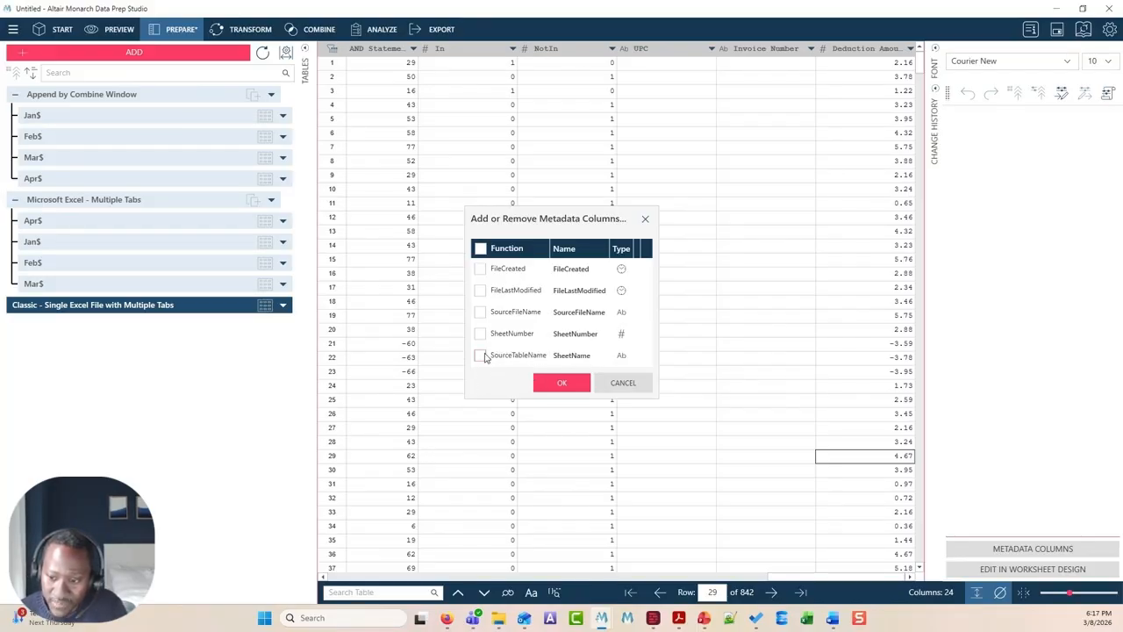
pyautogui.click(480, 355)
pyautogui.click(569, 384)
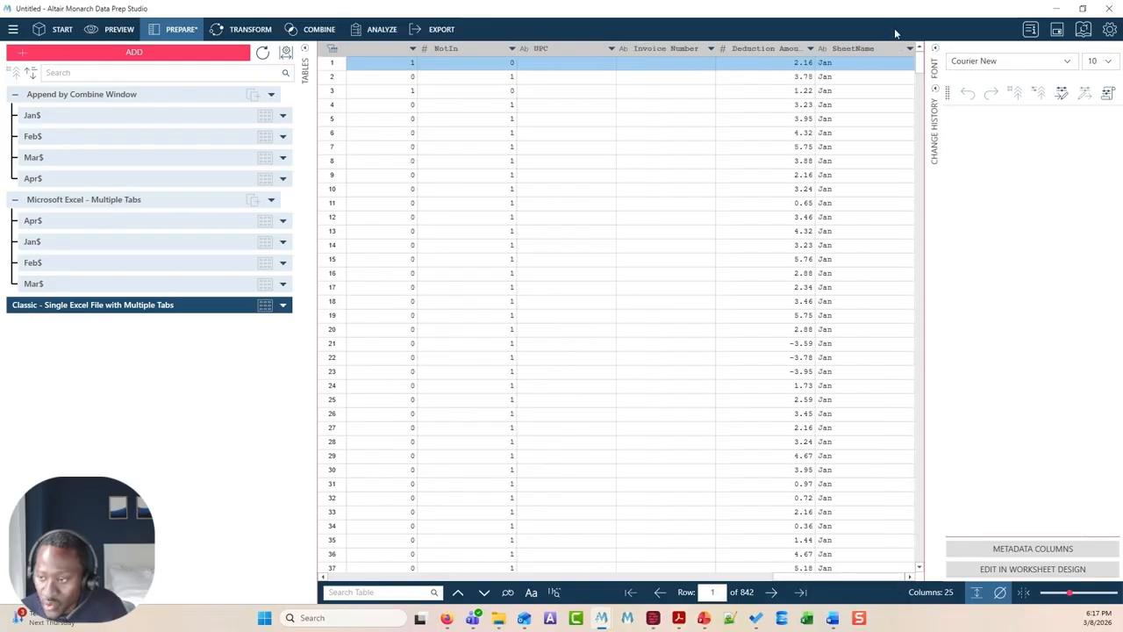
# Examine the SheetName column of the Classic table from the Jan rows down into the Feb rows
pyautogui.click(860, 49)
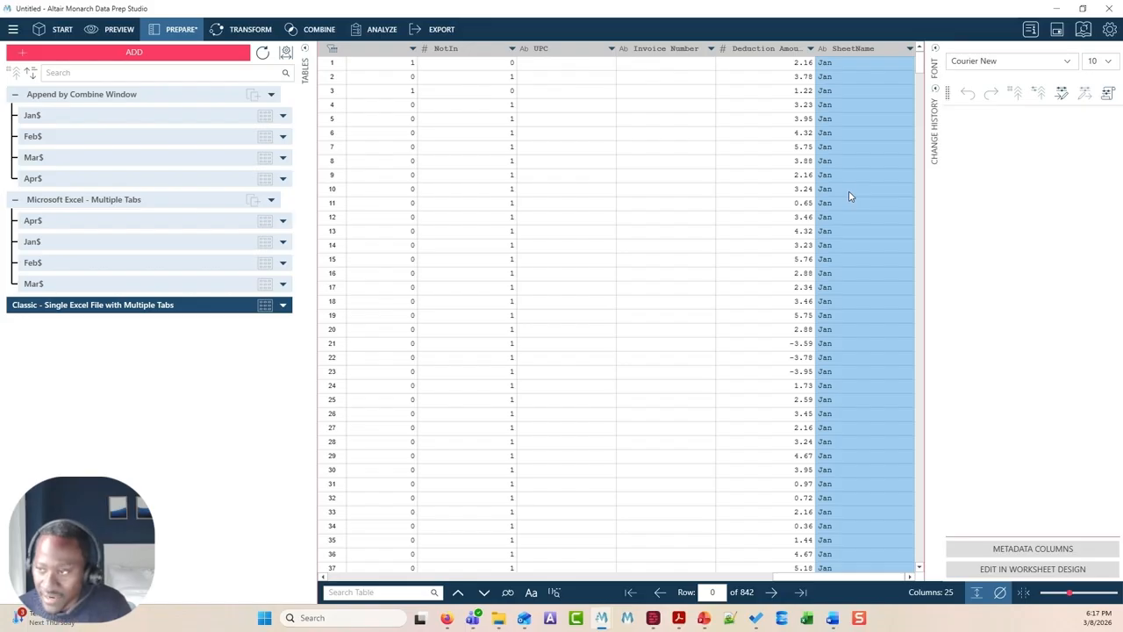
pyautogui.scroll(-7, 834, 248)
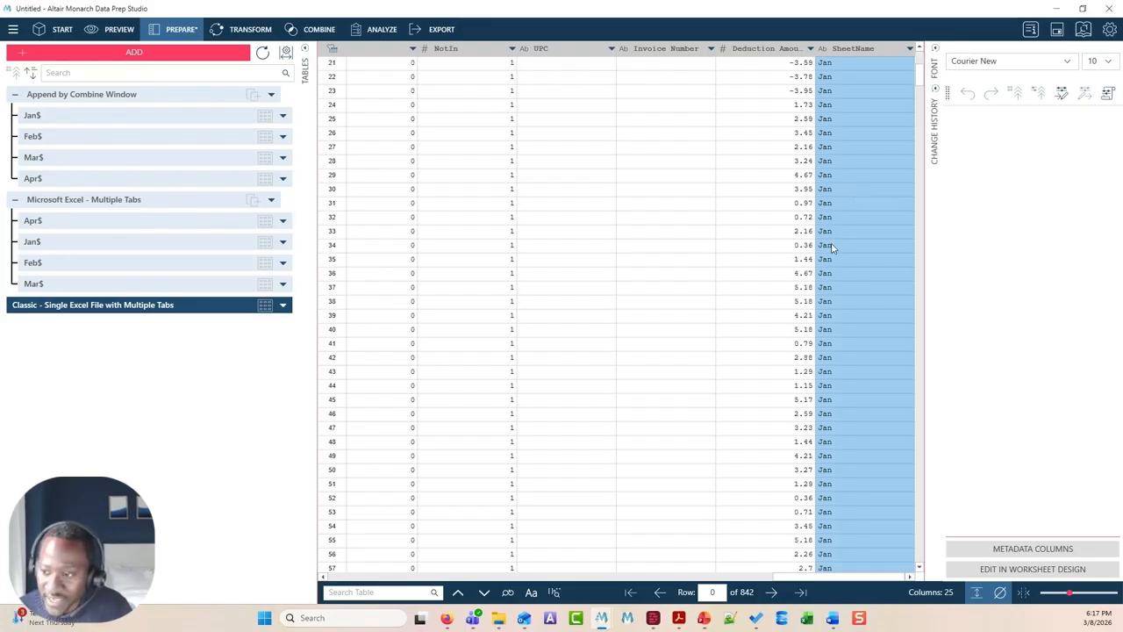
pyautogui.scroll(-20, 825, 241)
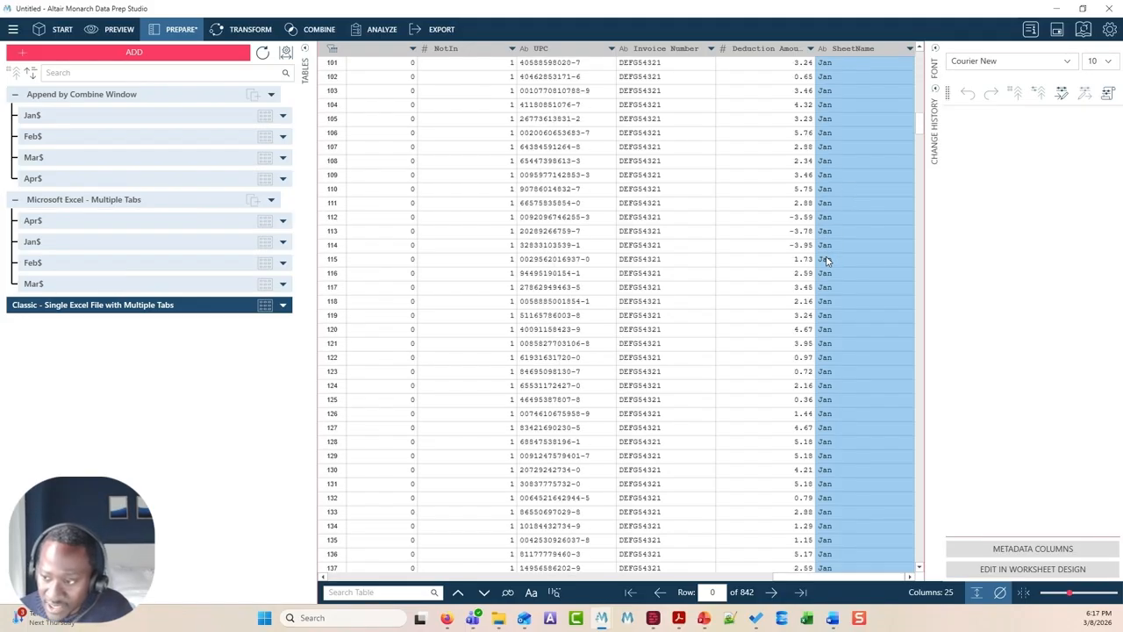
pyautogui.scroll(-3, 825, 270)
pyautogui.scroll(5, 837, 279)
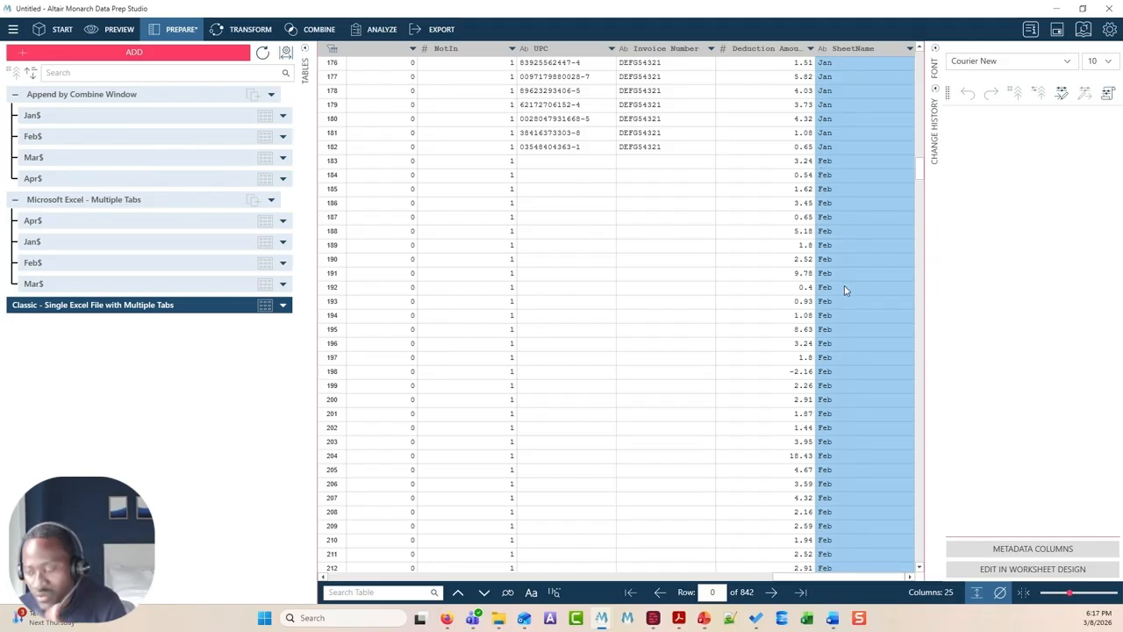
pyautogui.scroll(-13, 844, 285)
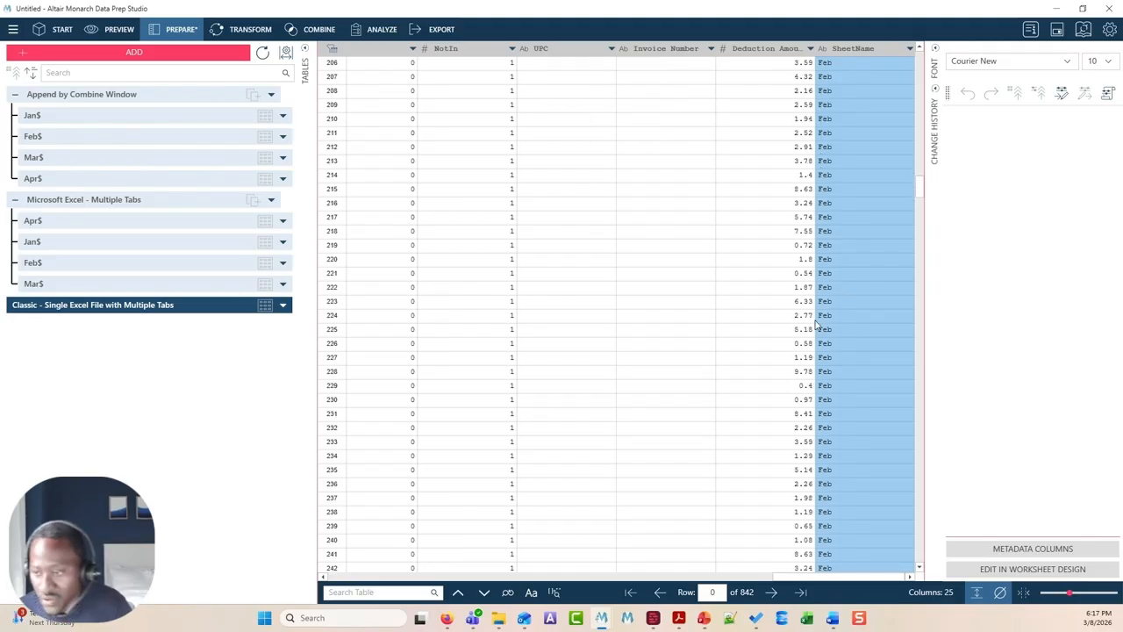
# Add the SourceTableName metadata column to the Apr$ table under Microsoft Excel - Multiple Tabs and compare it with Jan$
pyautogui.click(126, 201)
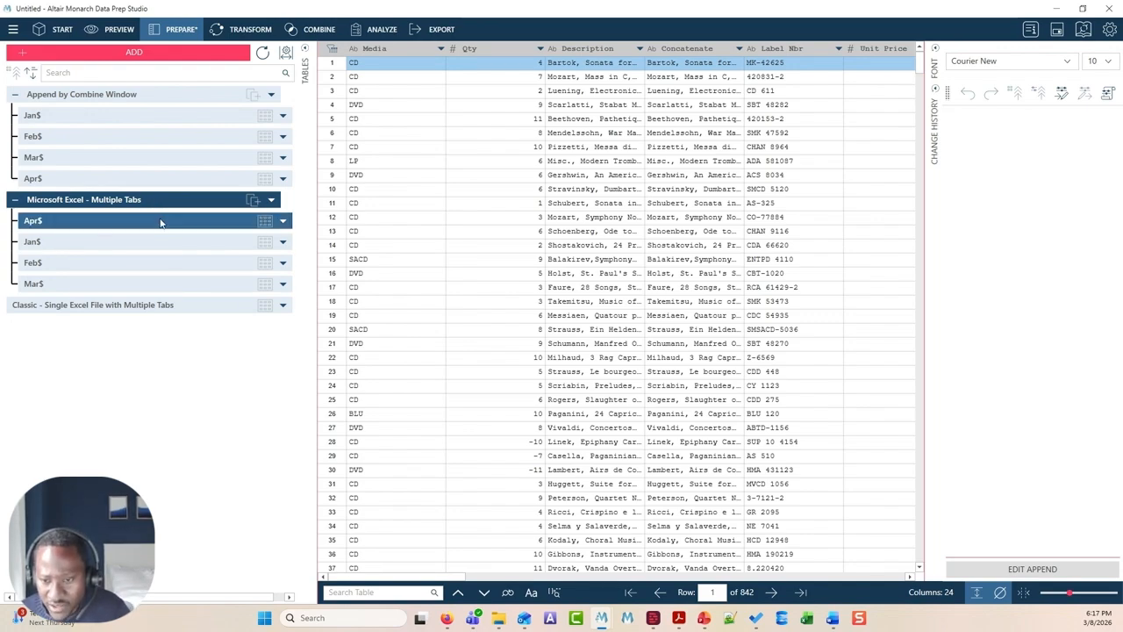
pyautogui.click(160, 223)
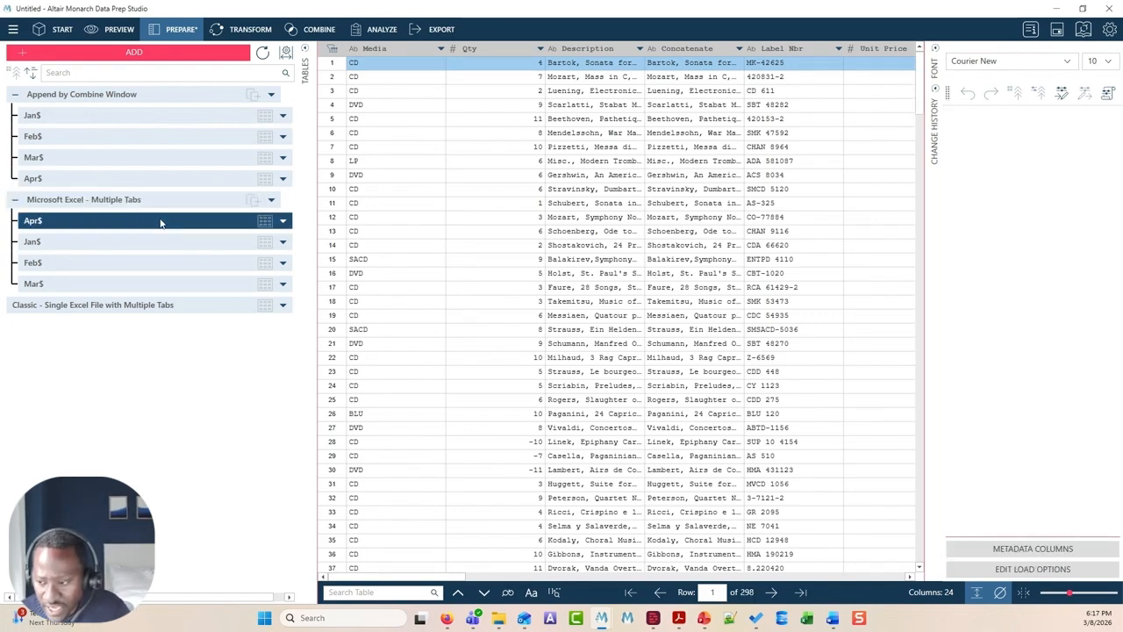
pyautogui.click(995, 551)
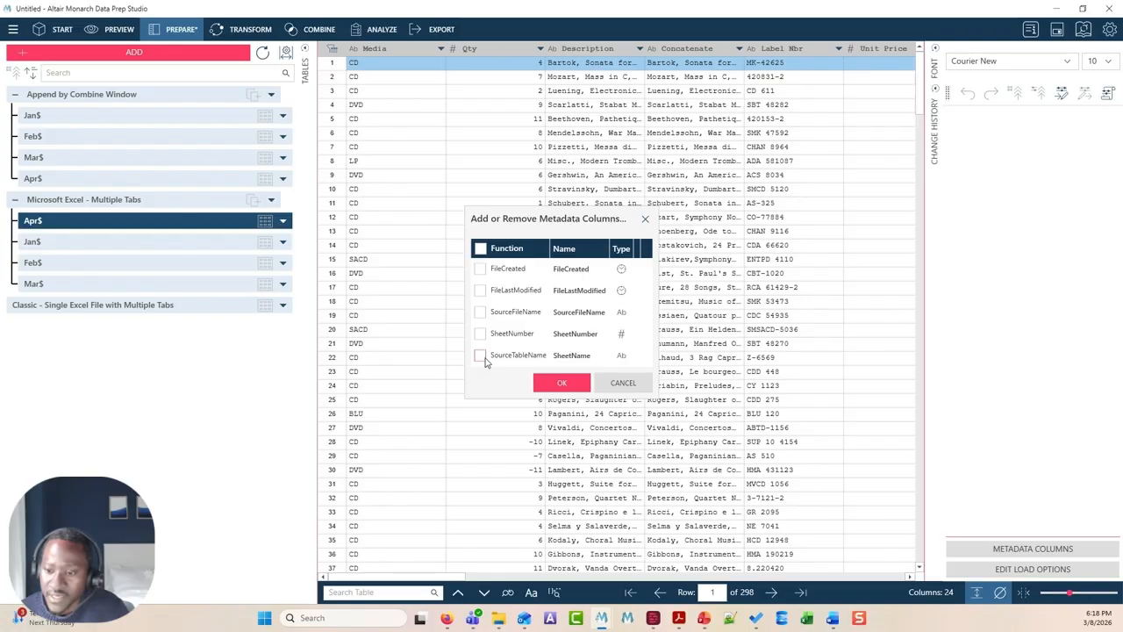
pyautogui.click(480, 356)
pyautogui.click(568, 386)
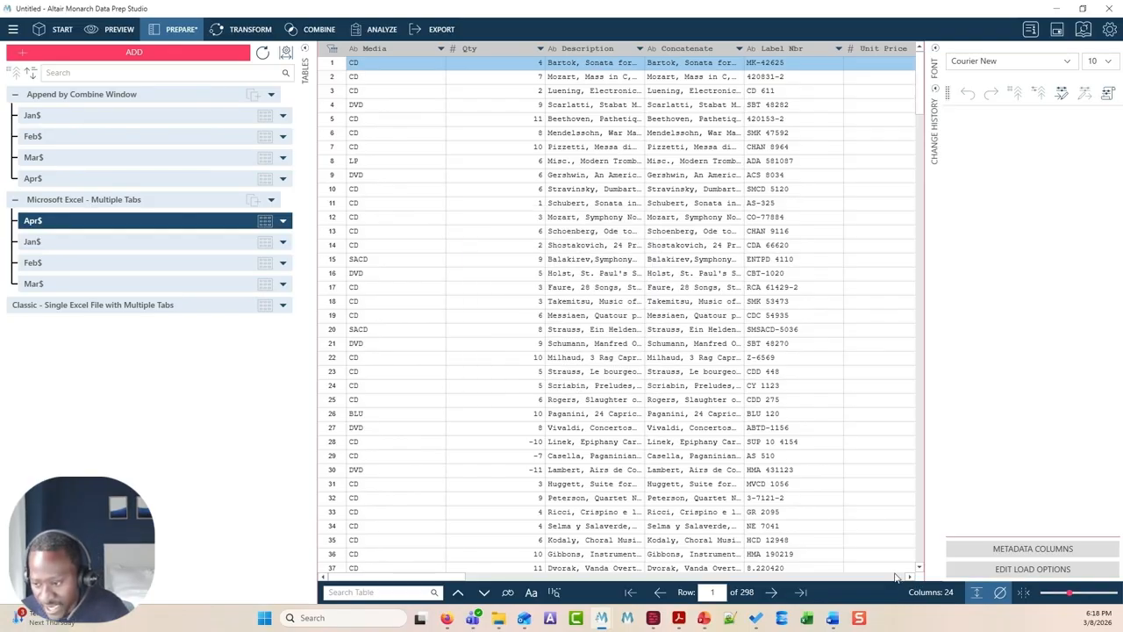
pyautogui.click(898, 579)
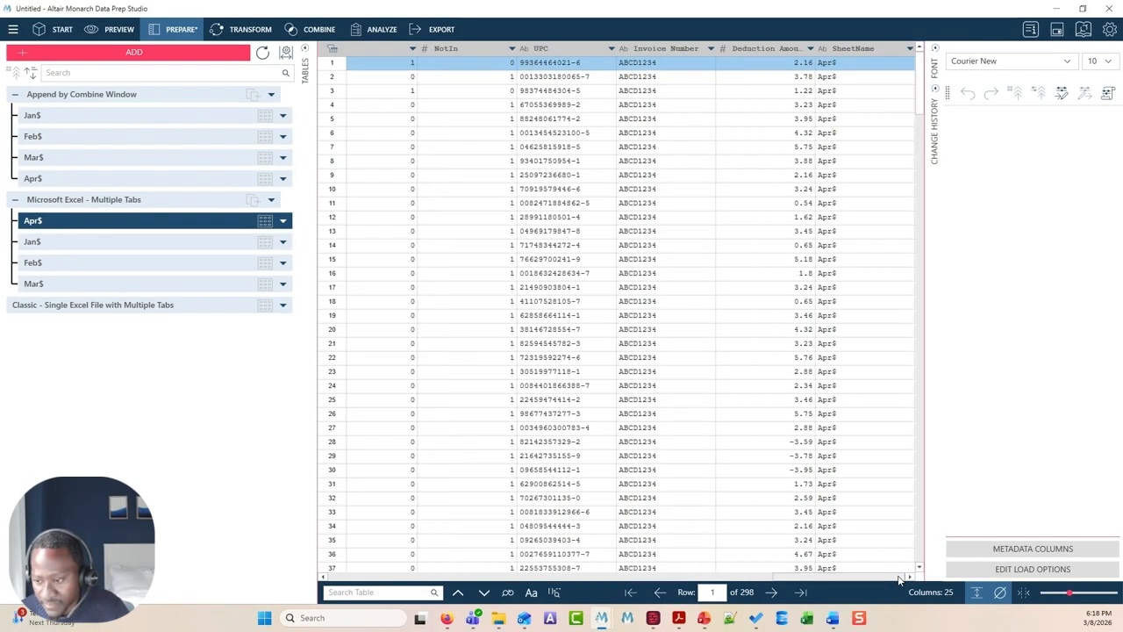
pyautogui.click(201, 243)
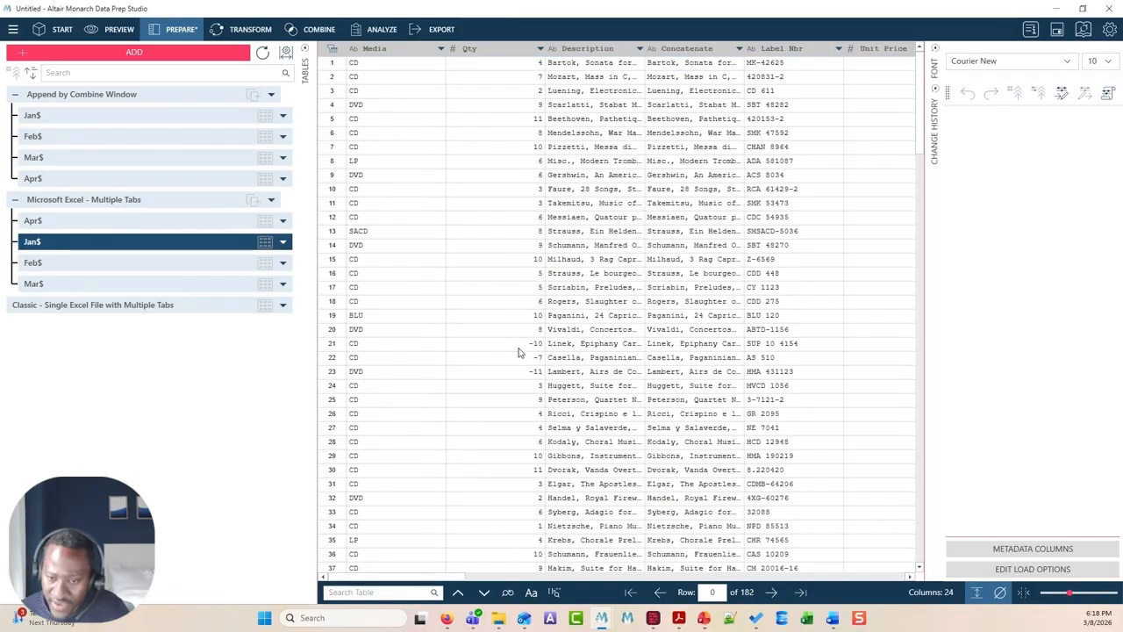
# Edit the Microsoft Excel - Multiple Tabs append so that it includes the source name output column
pyautogui.click(196, 203)
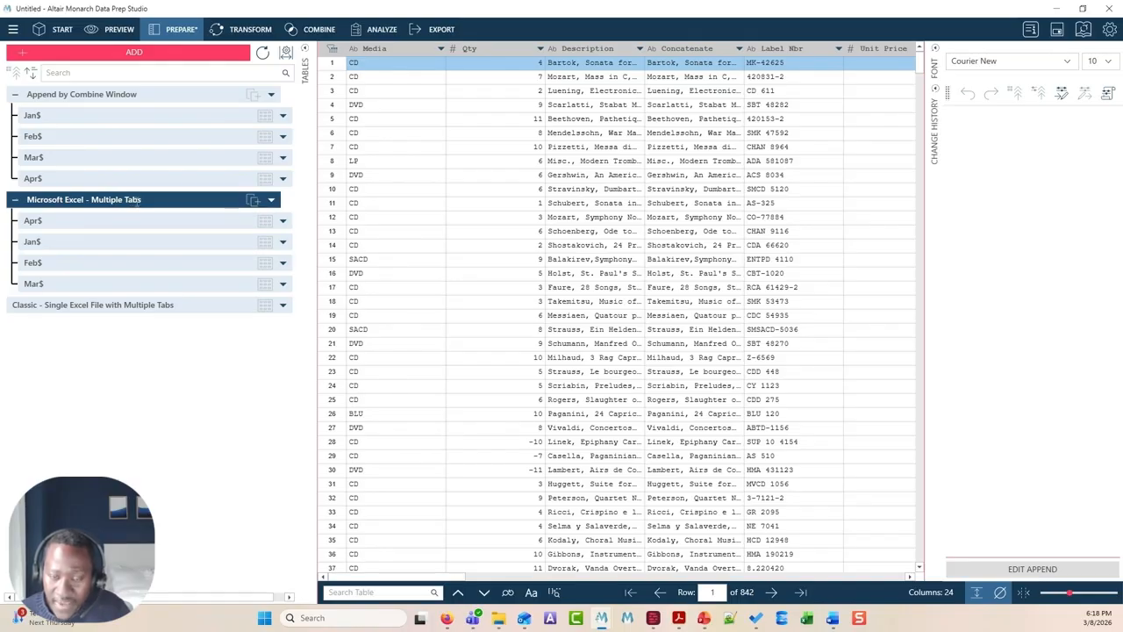
pyautogui.click(271, 203)
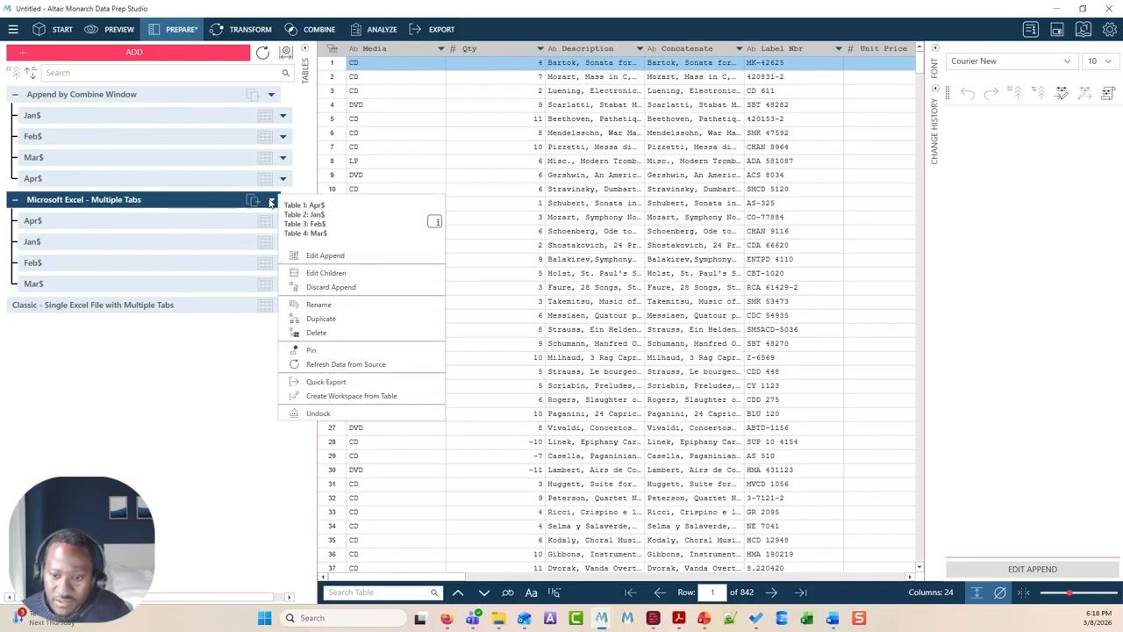
pyautogui.click(339, 255)
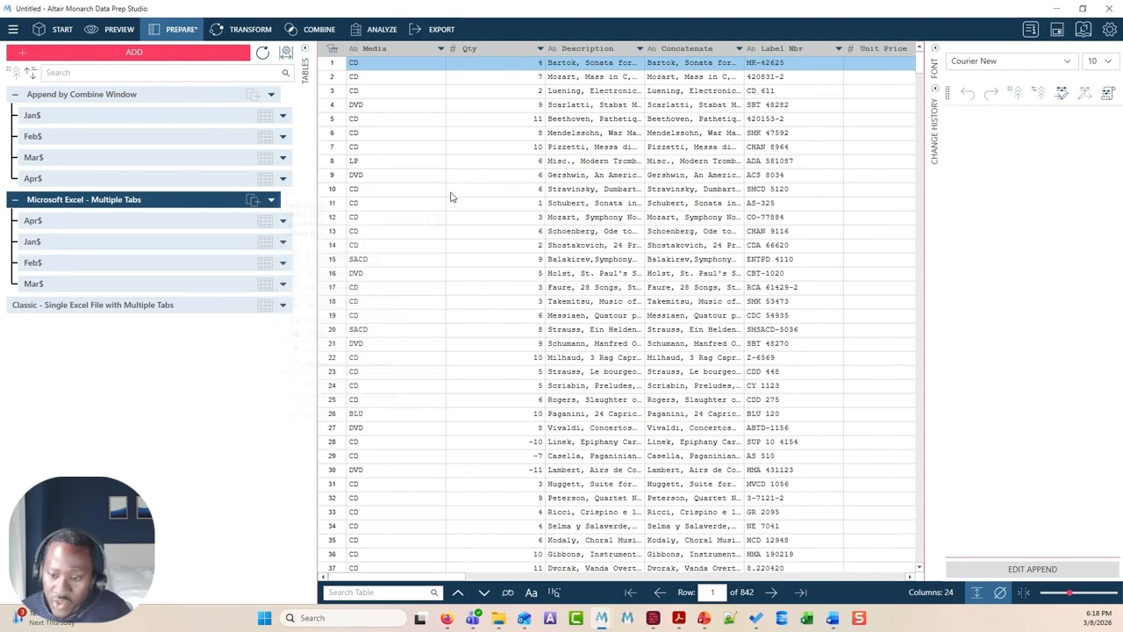
pyautogui.scroll(-5, 811, 338)
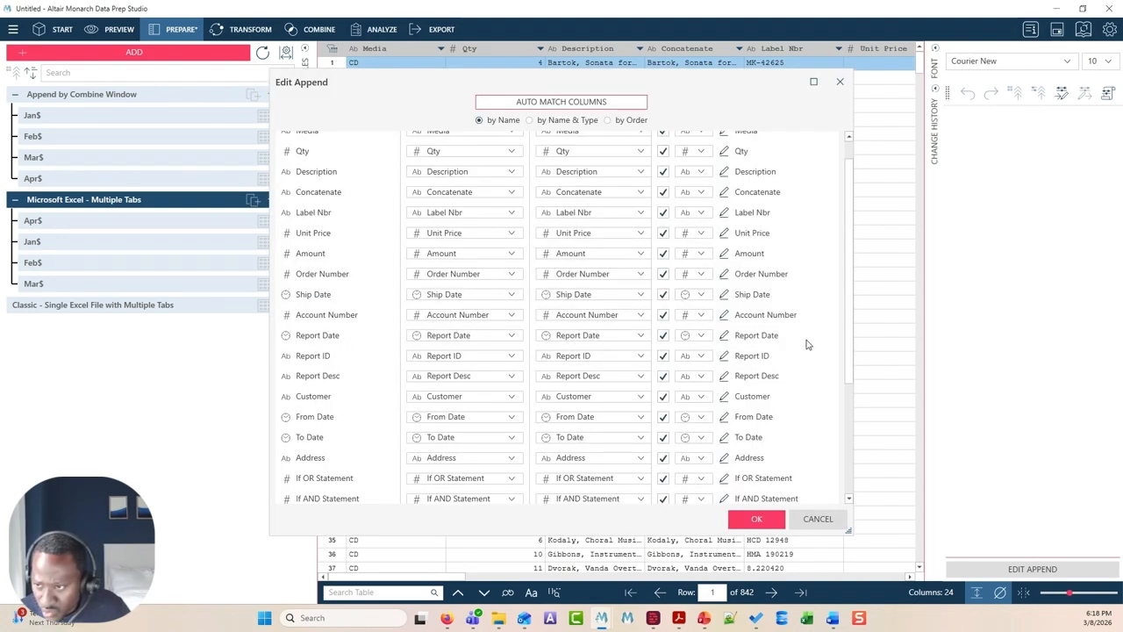
pyautogui.scroll(4, 796, 364)
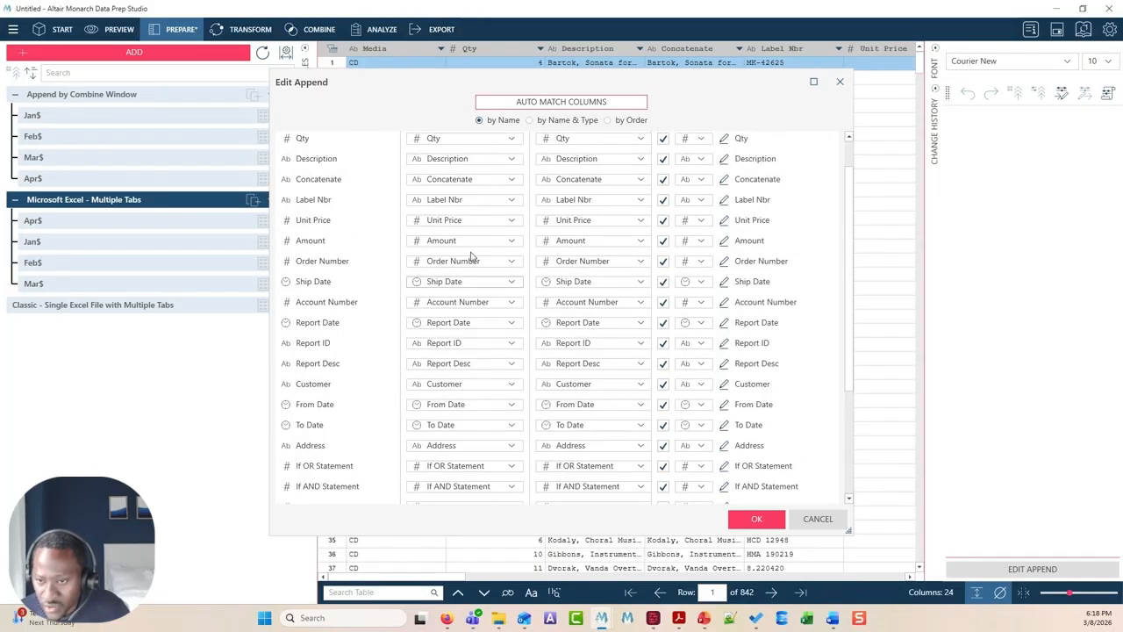
pyautogui.scroll(-4, 807, 323)
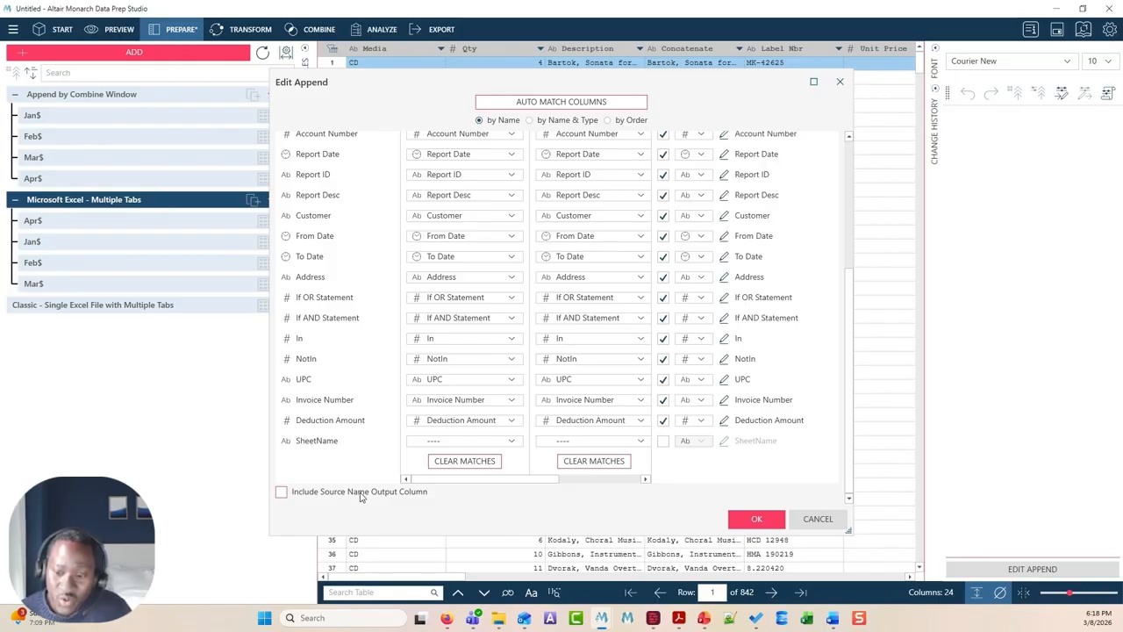
pyautogui.click(282, 494)
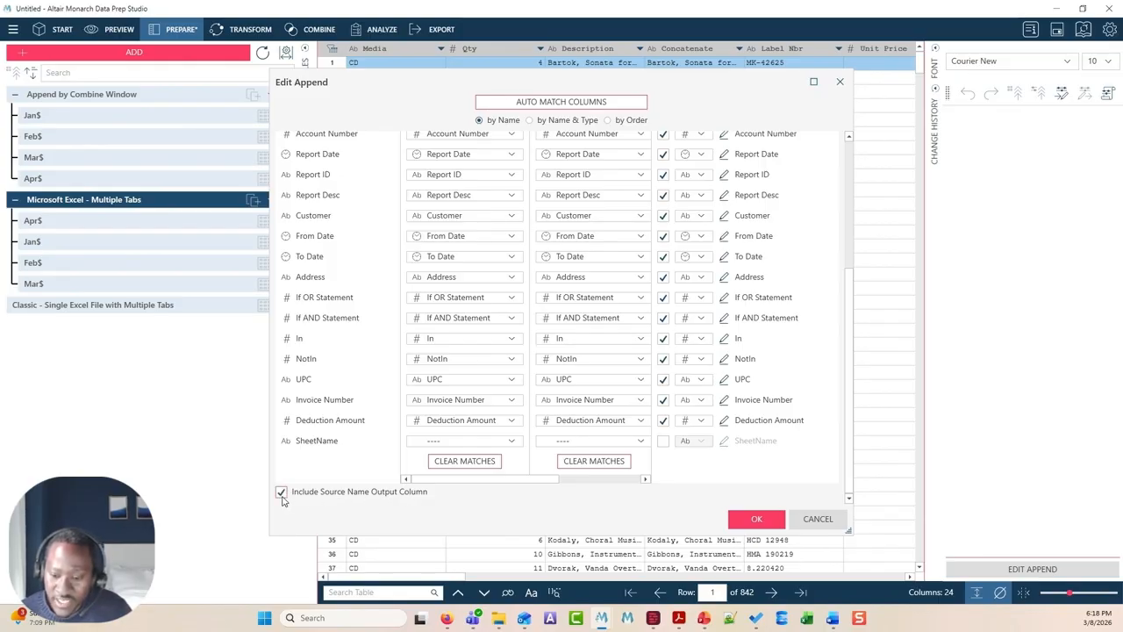
pyautogui.click(756, 519)
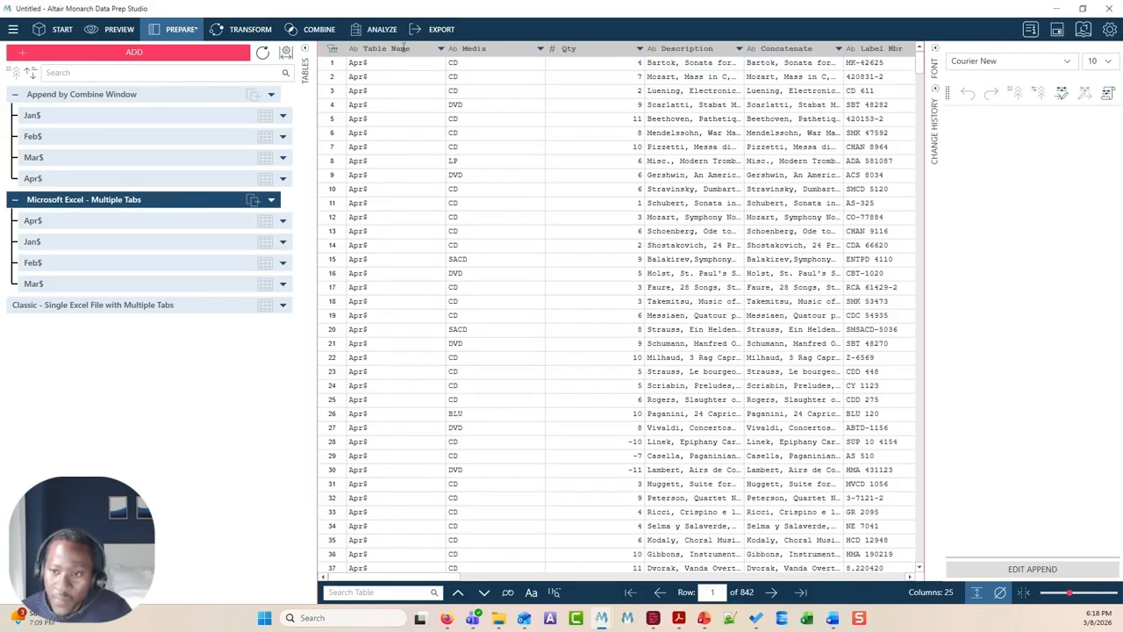
# Examine the Table Name column of the Microsoft Excel - Multiple Tabs append down through its rows
pyautogui.click(404, 48)
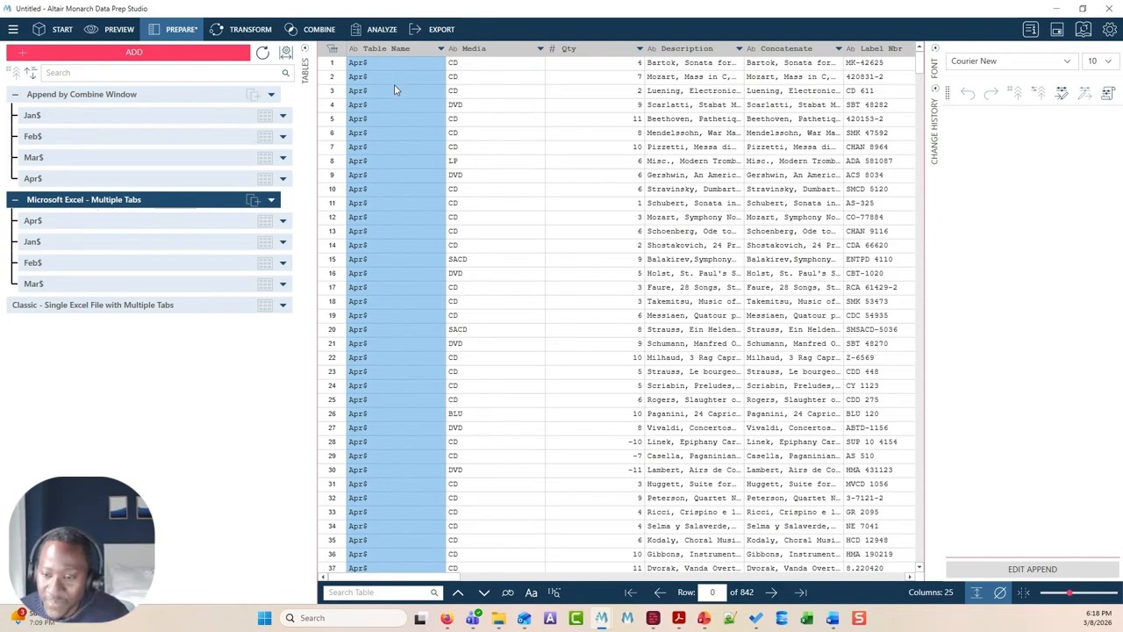
pyautogui.scroll(-20, 396, 272)
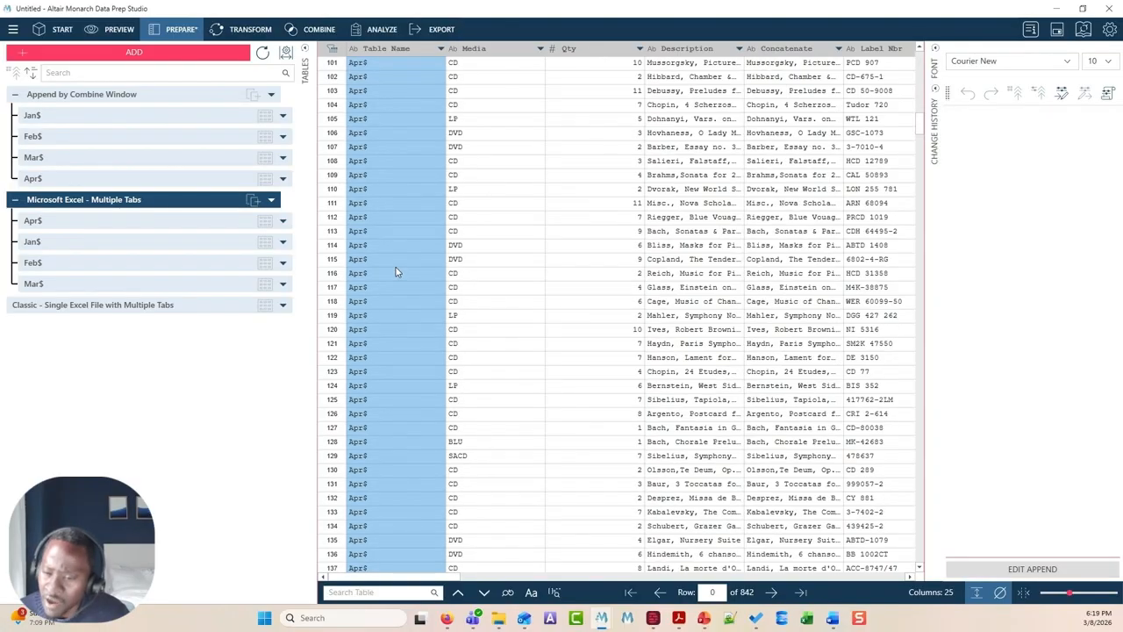
pyautogui.scroll(-20, 395, 272)
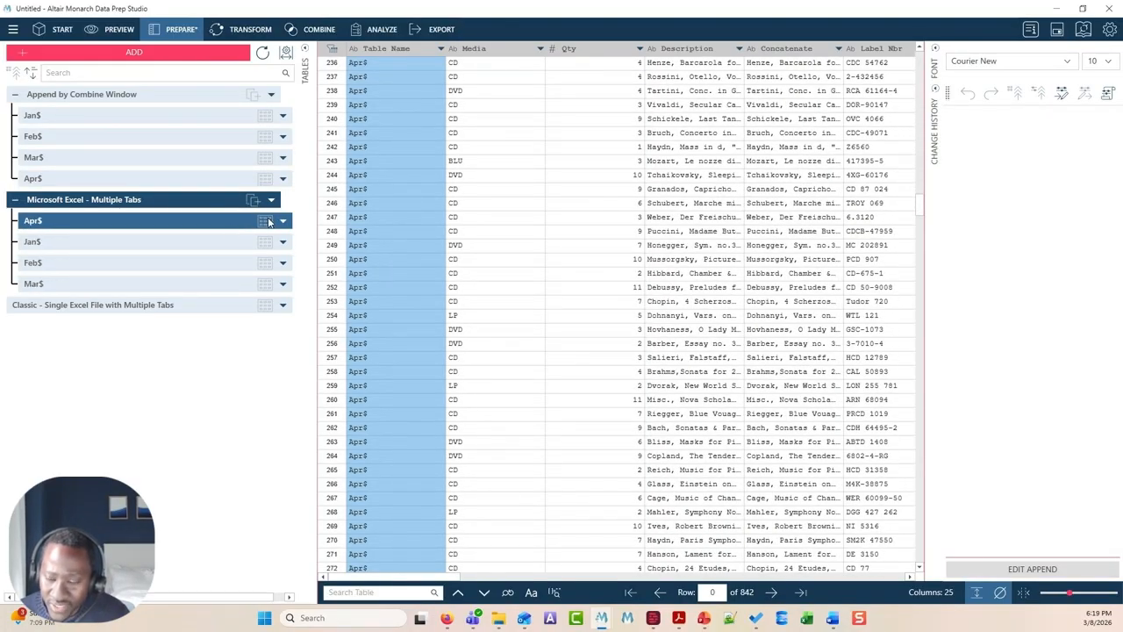
# Change the Classic table's worksheet design to apply to All Worksheets
pyautogui.click(209, 310)
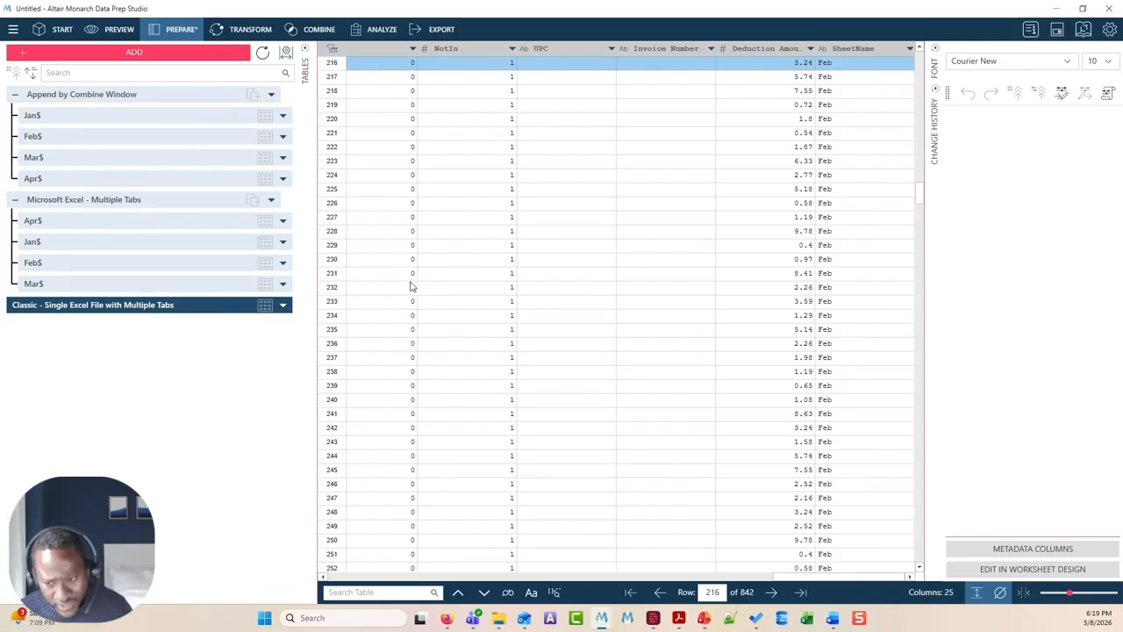
pyautogui.click(284, 306)
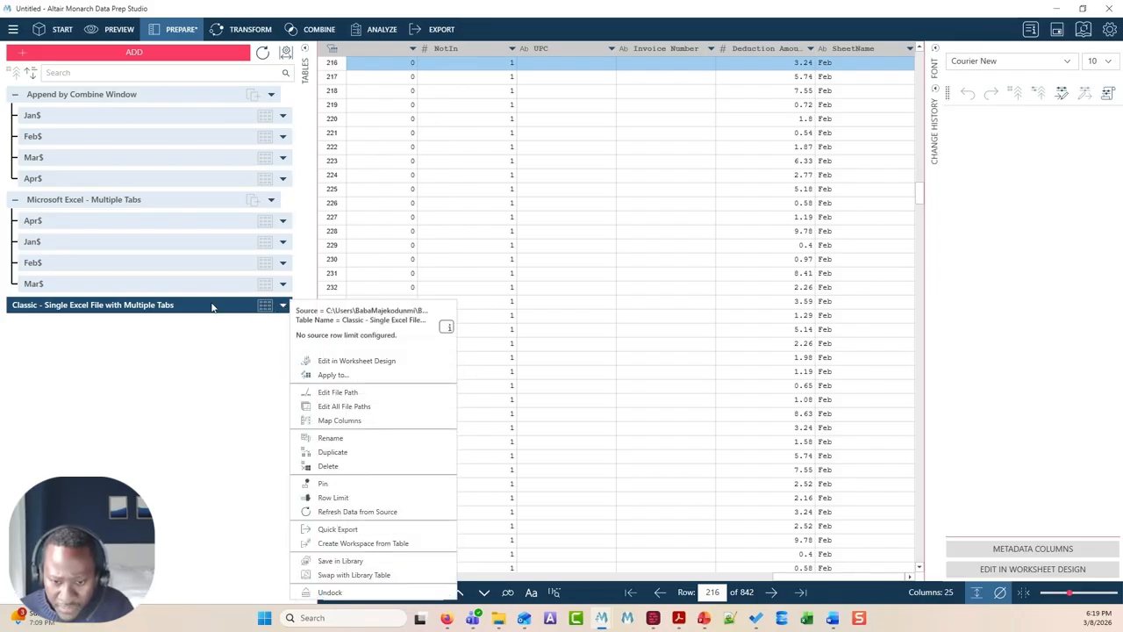
pyautogui.click(333, 374)
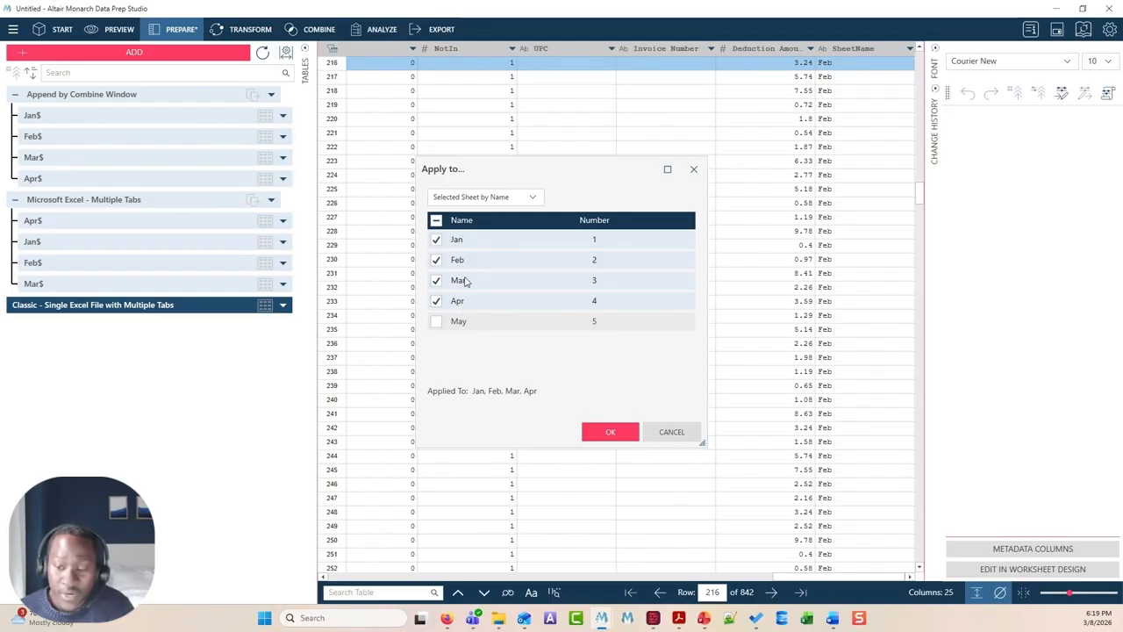
pyautogui.click(488, 200)
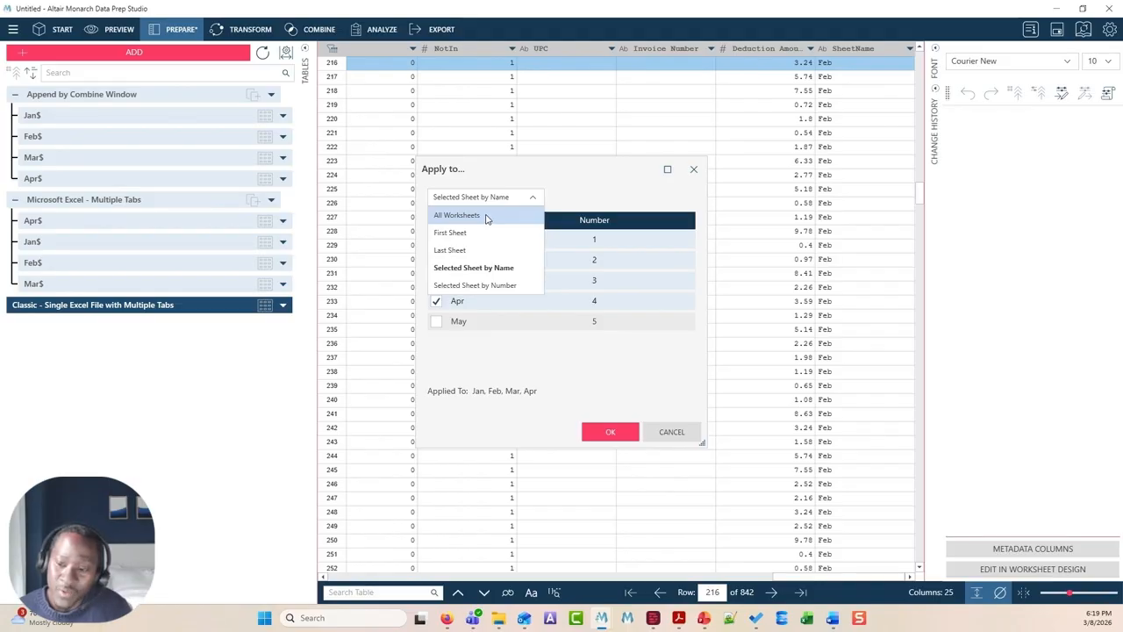
pyautogui.click(488, 217)
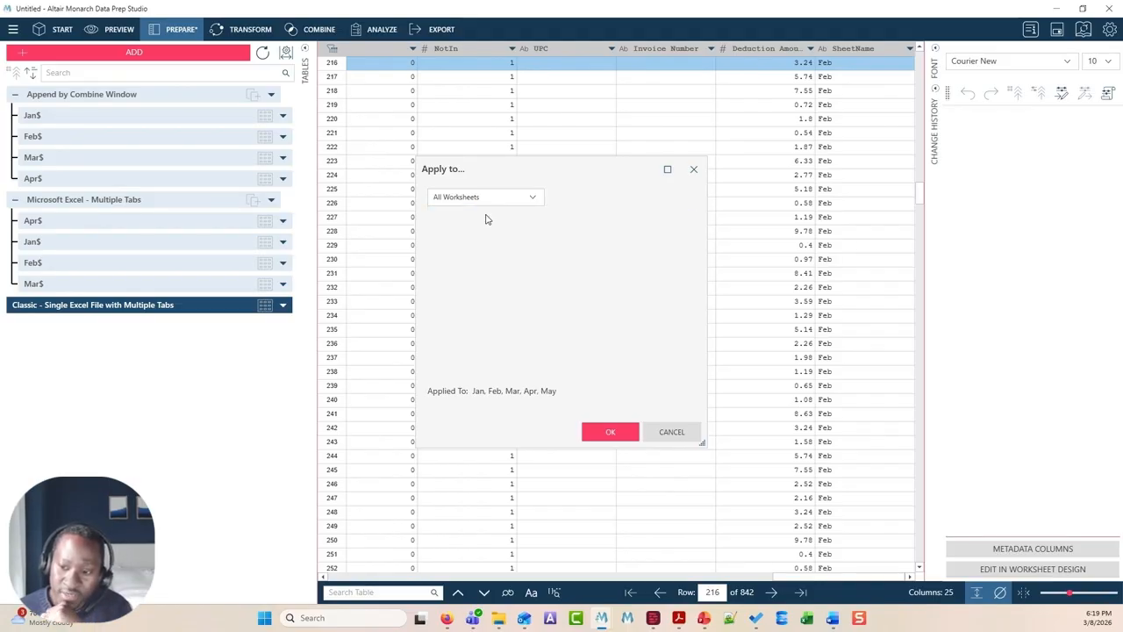
pyautogui.click(606, 435)
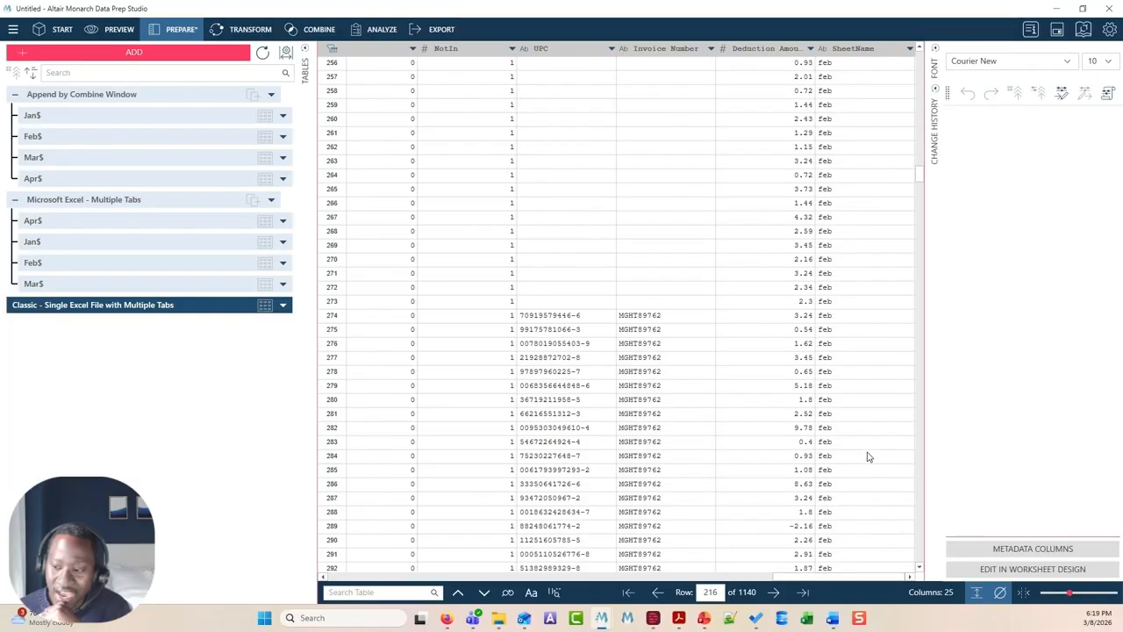
# Examine the Classic table's SheetName values down through the May rows and view the Mar$ table of the other append
pyautogui.scroll(-20, 865, 452)
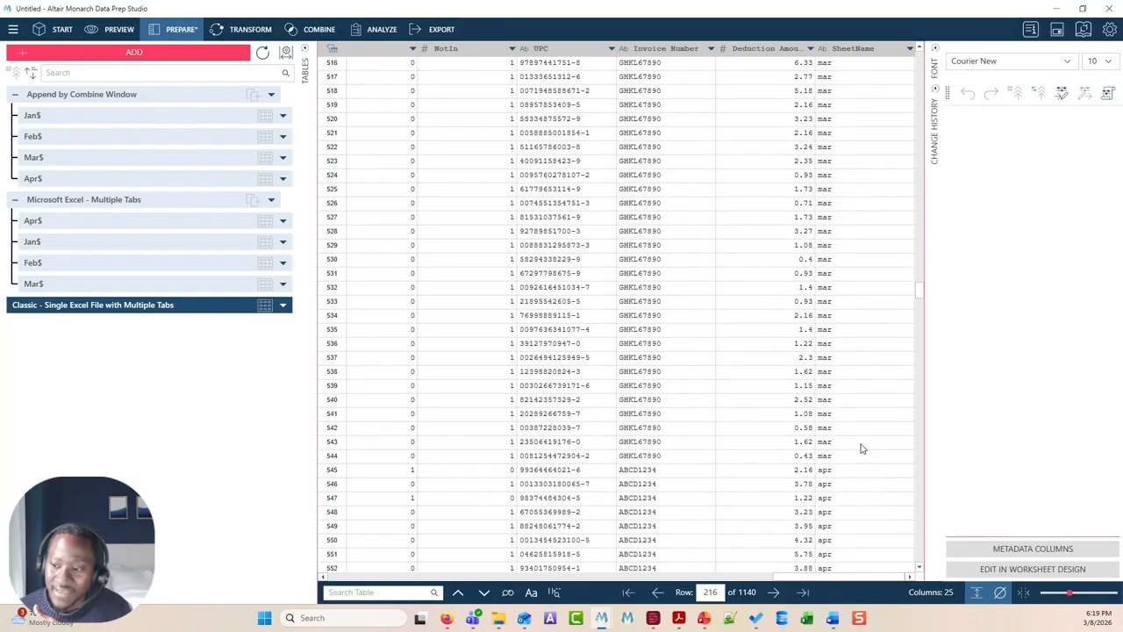
pyautogui.scroll(-20, 860, 448)
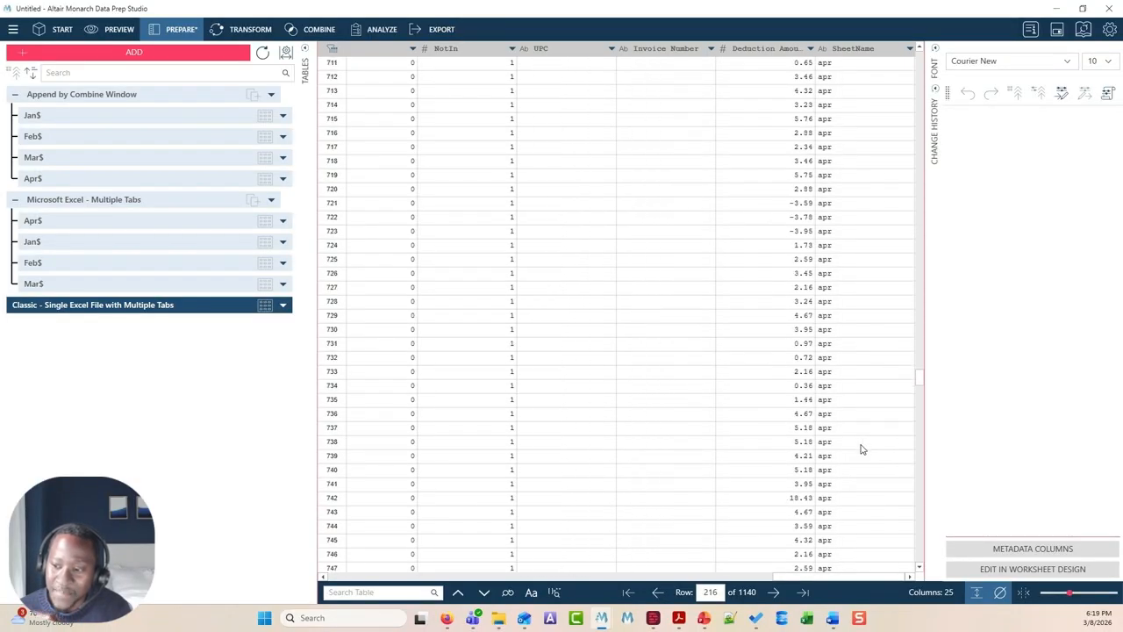
pyautogui.scroll(-20, 861, 449)
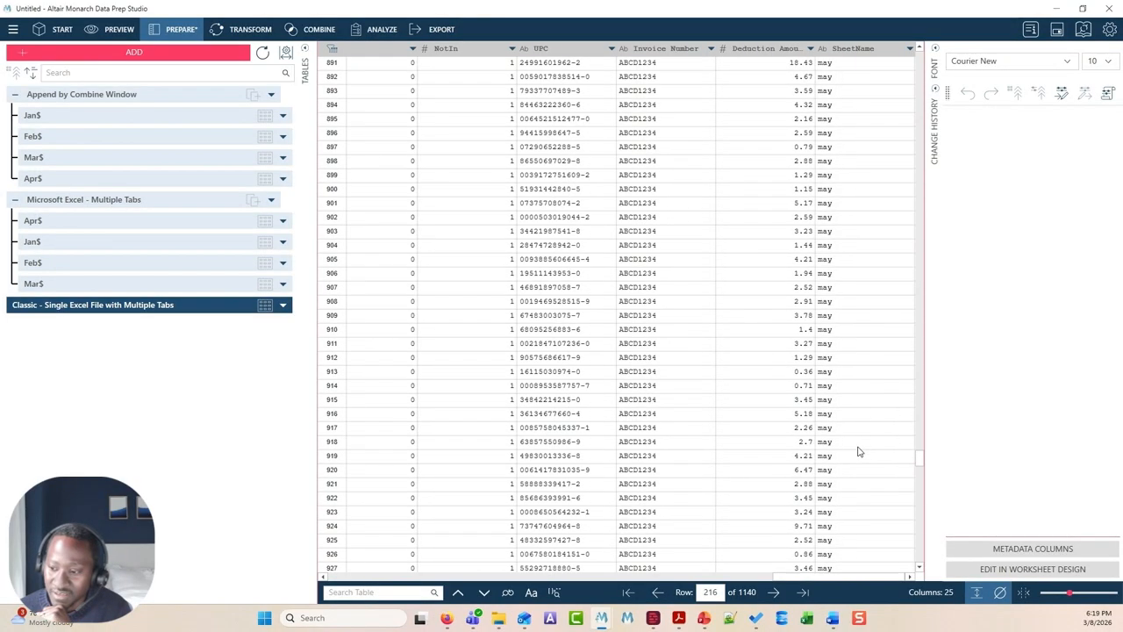
pyautogui.scroll(-8, 858, 452)
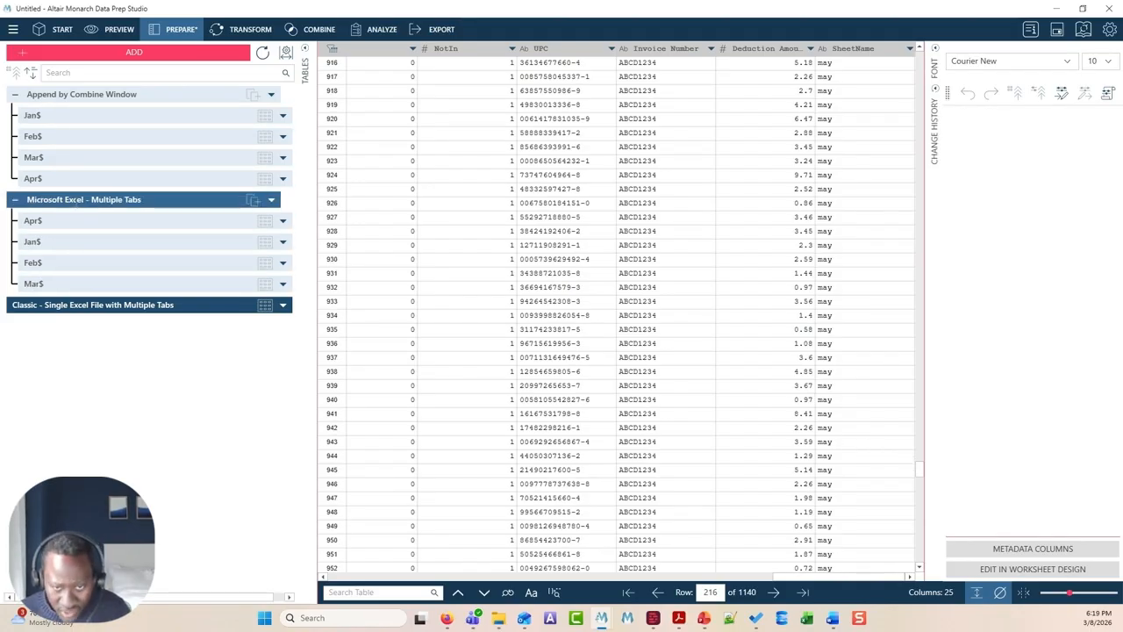
pyautogui.click(84, 284)
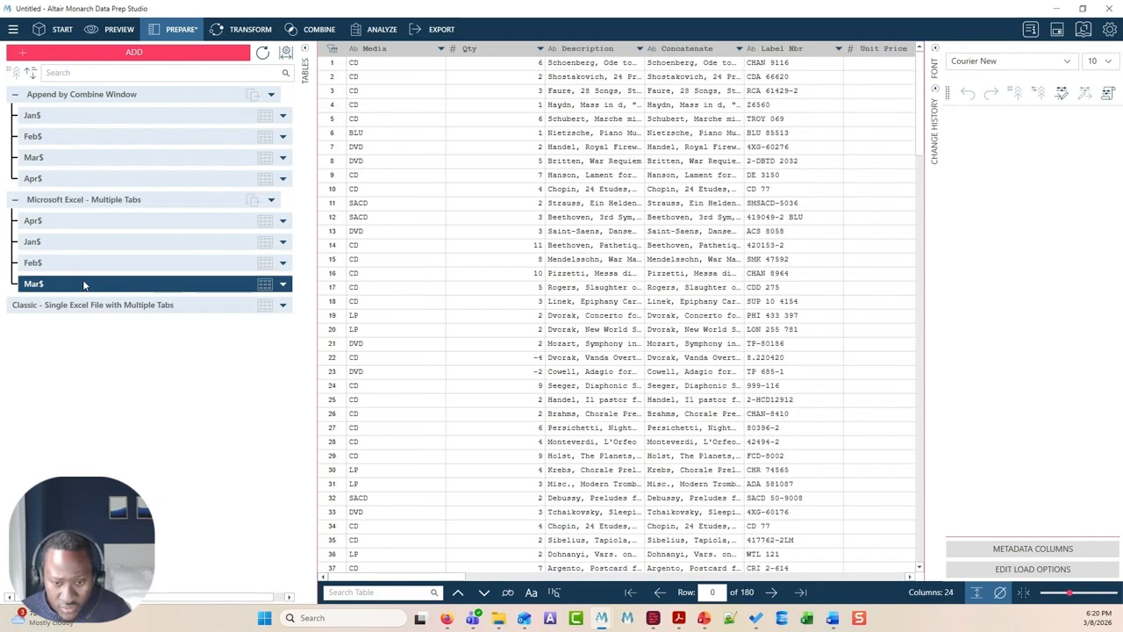
# Duplicate the Mar$ table of the Microsoft Excel - Multiple Tabs append and rename the copy as May$
pyautogui.rightClick(85, 284)
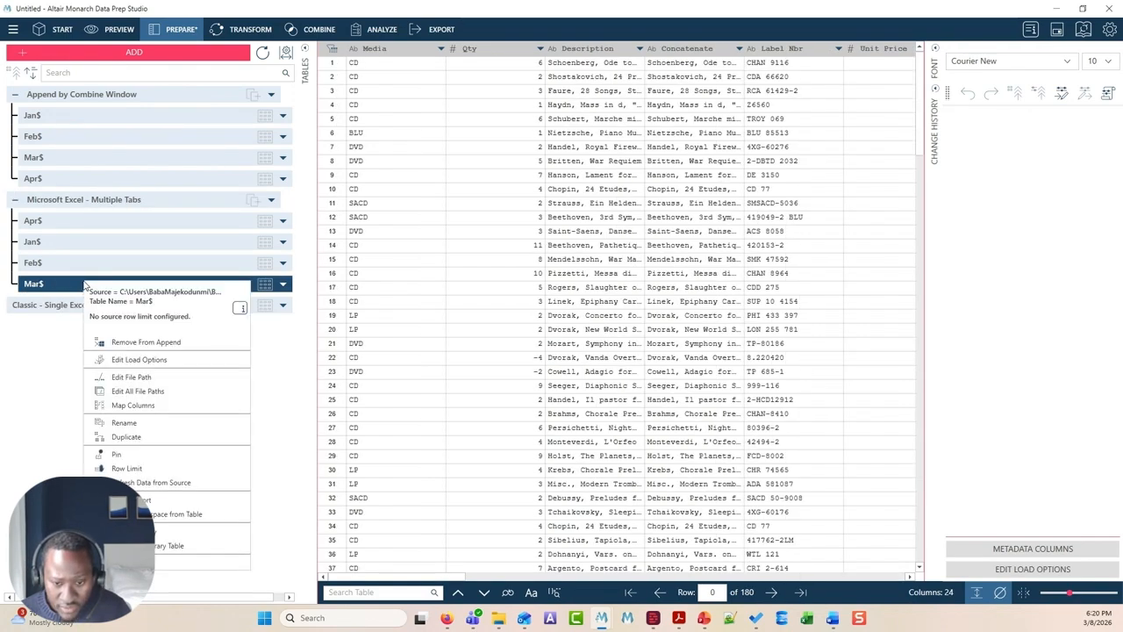
pyautogui.click(147, 438)
pyautogui.doubleClick(22, 326)
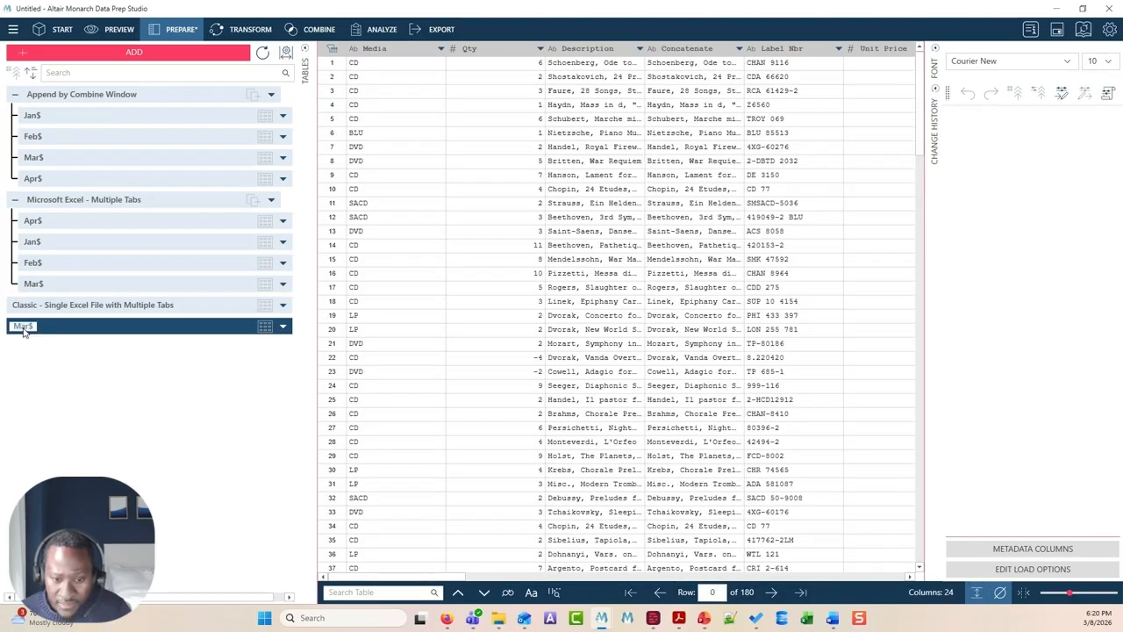
pyautogui.write('y')
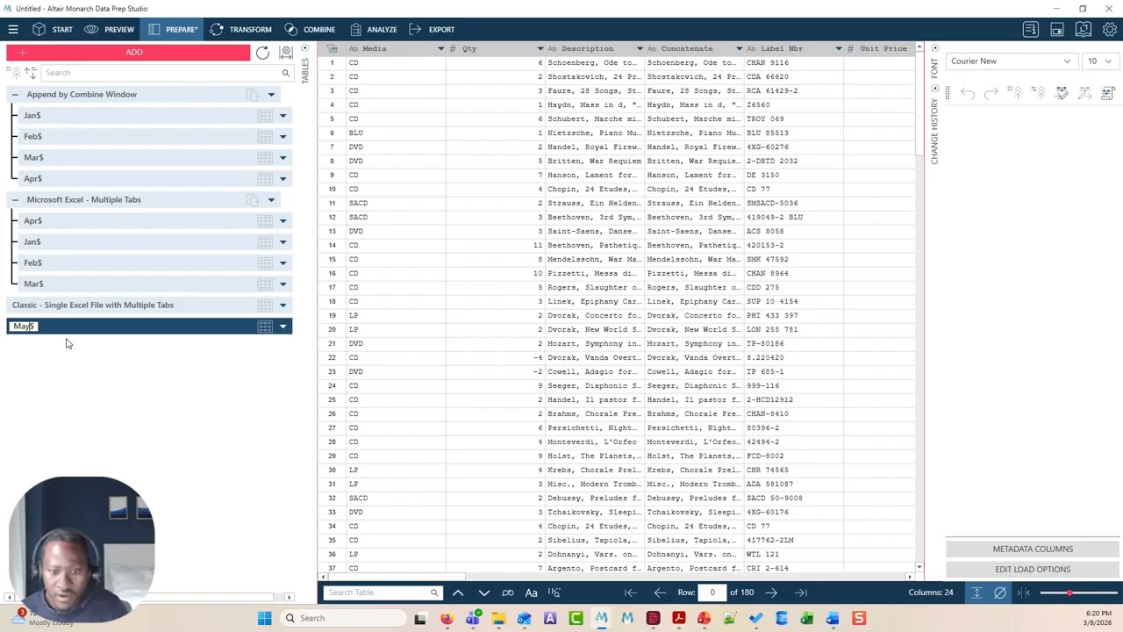
pyautogui.press('Return')
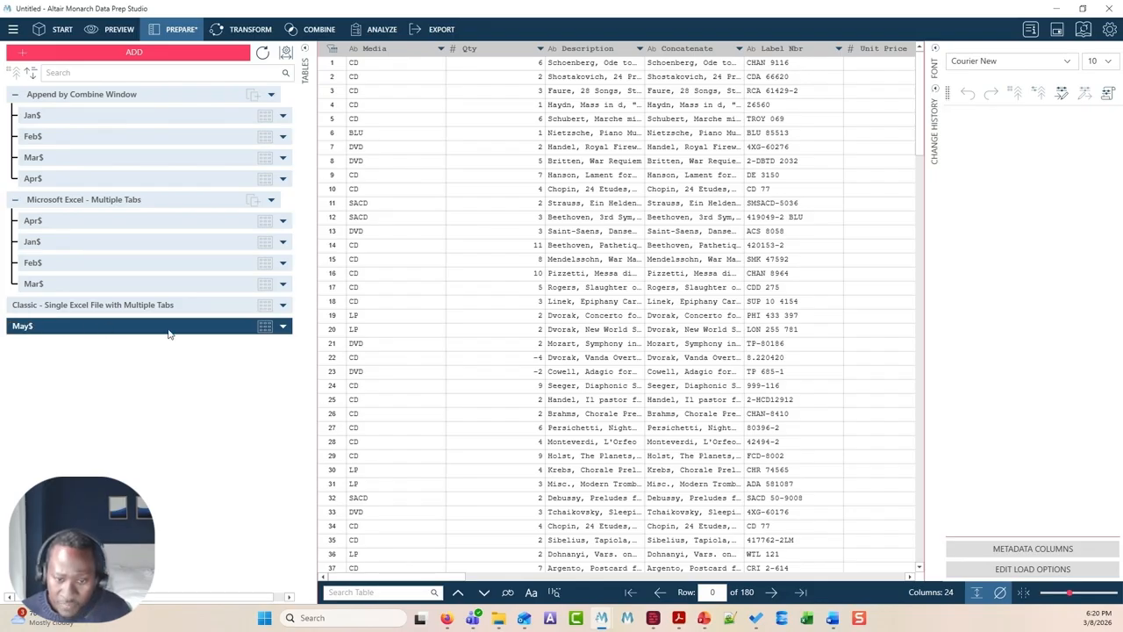
# Edit the May$ table's load options so that it reads the May$ sheet
pyautogui.click(283, 328)
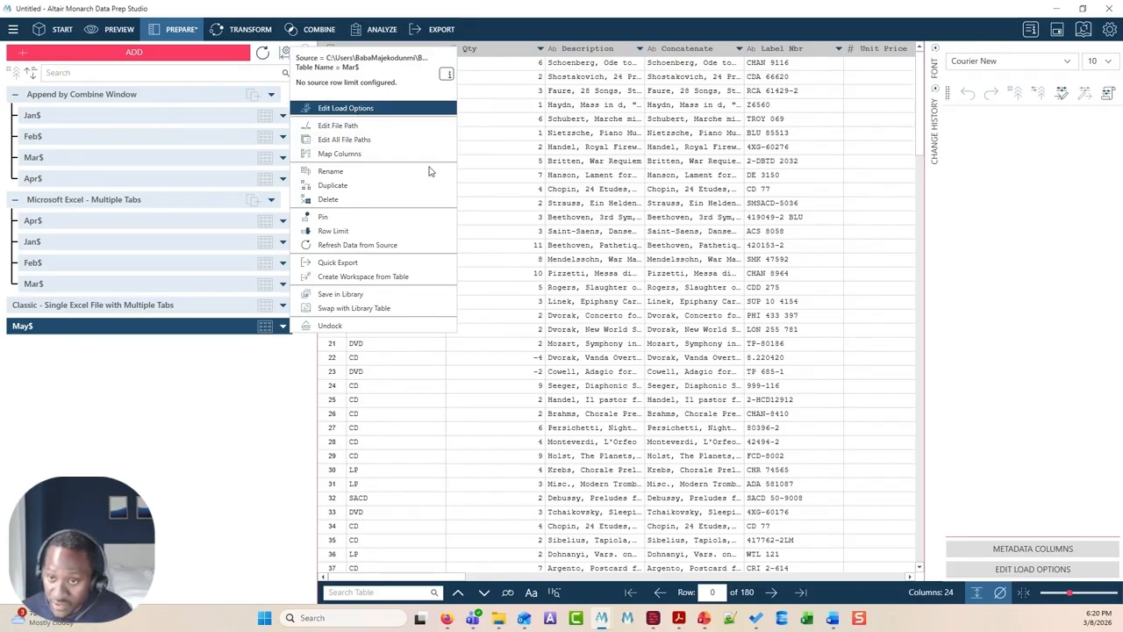
pyautogui.click(349, 109)
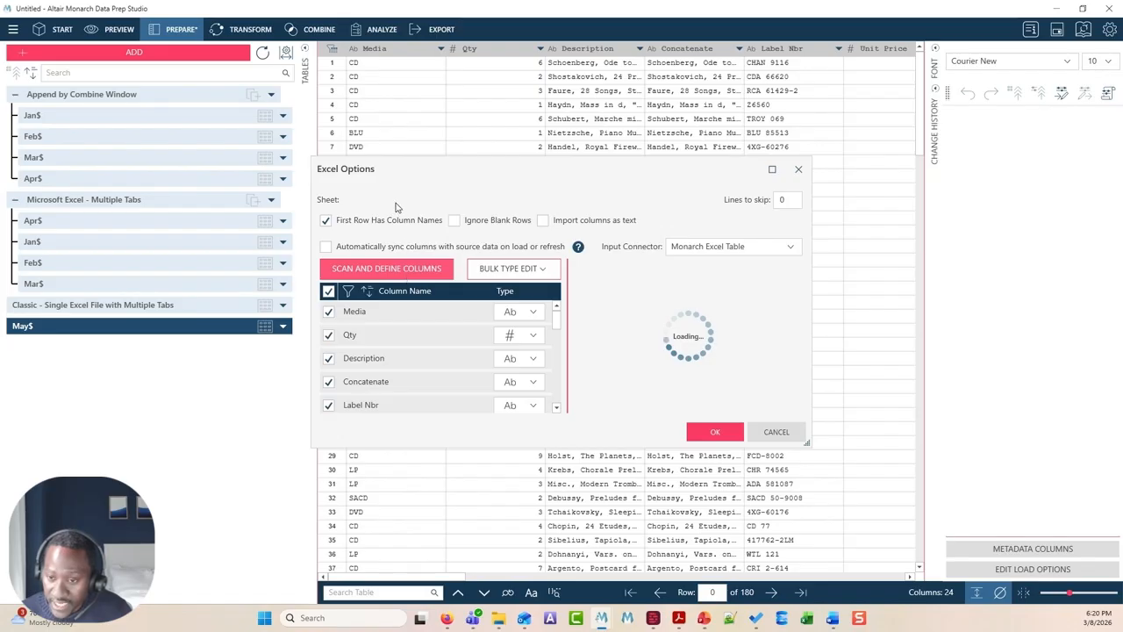
pyautogui.click(374, 202)
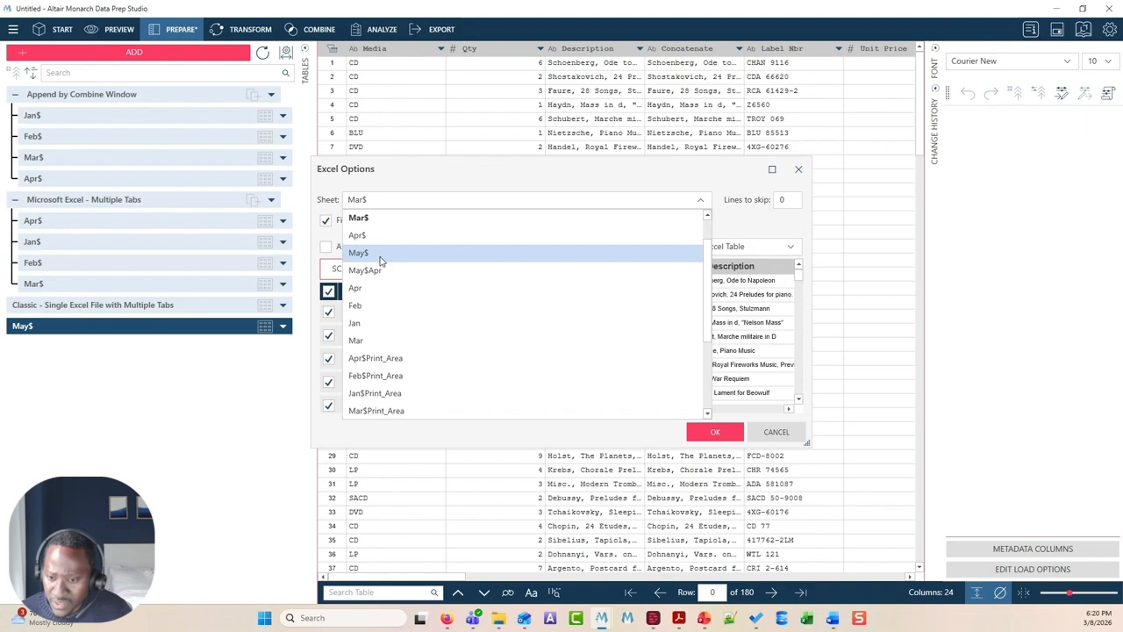
pyautogui.click(379, 255)
pyautogui.click(723, 438)
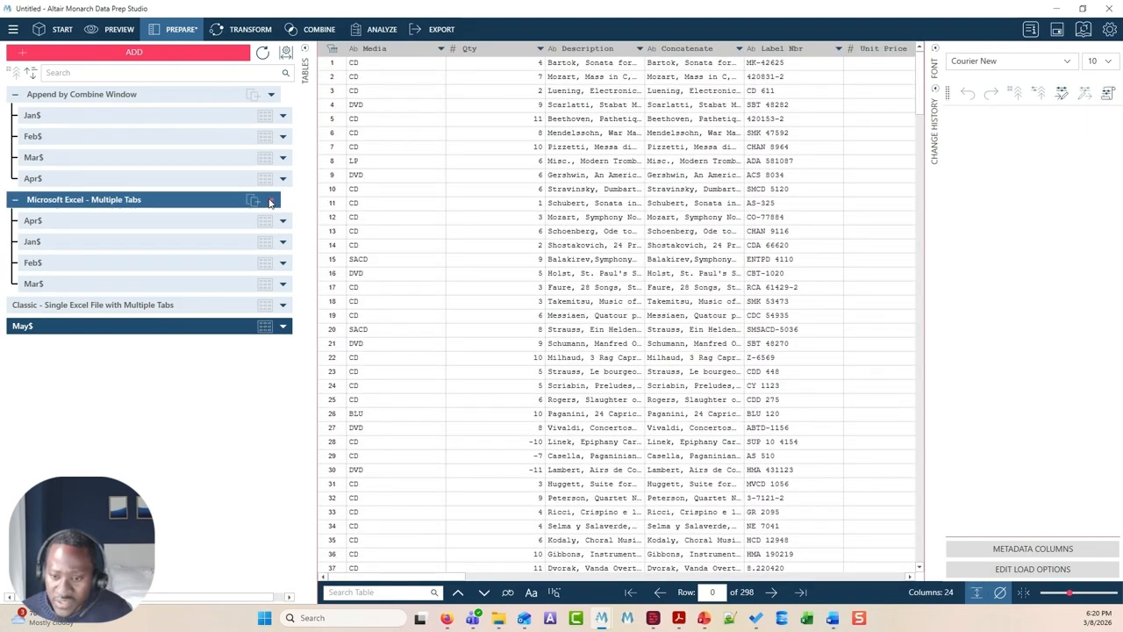
# Edit the Microsoft Excel - Multiple Tabs append to add May$ as its fifth table, and return to the prepare view
pyautogui.click(270, 203)
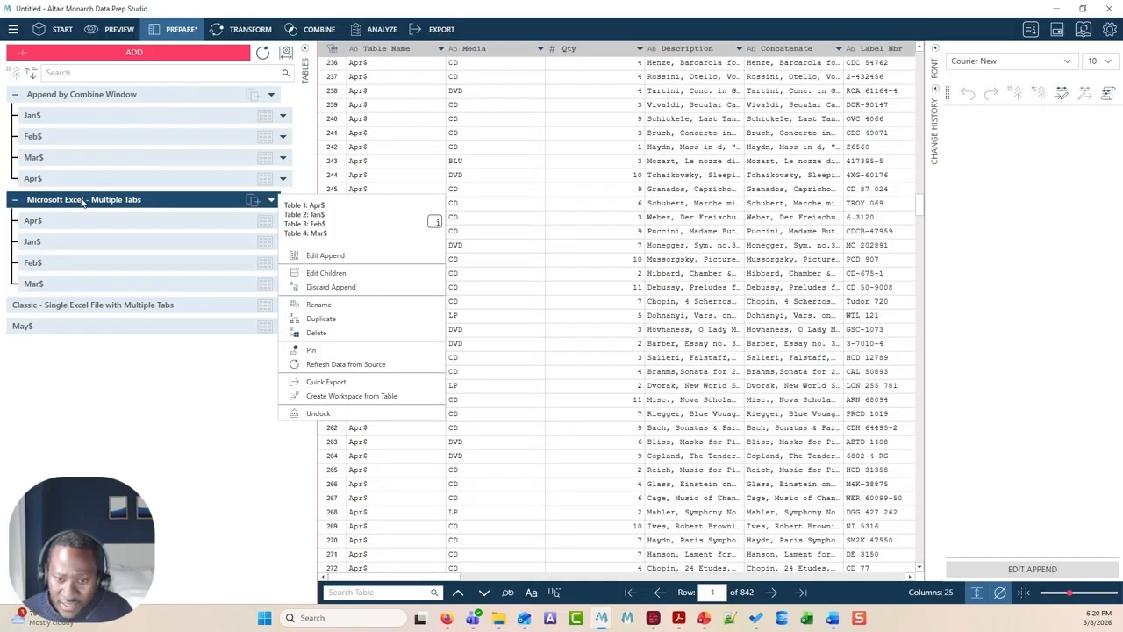
pyautogui.click(347, 273)
pyautogui.click(235, 324)
pyautogui.moveTo(223, 325); pyautogui.dragTo(602, 266)
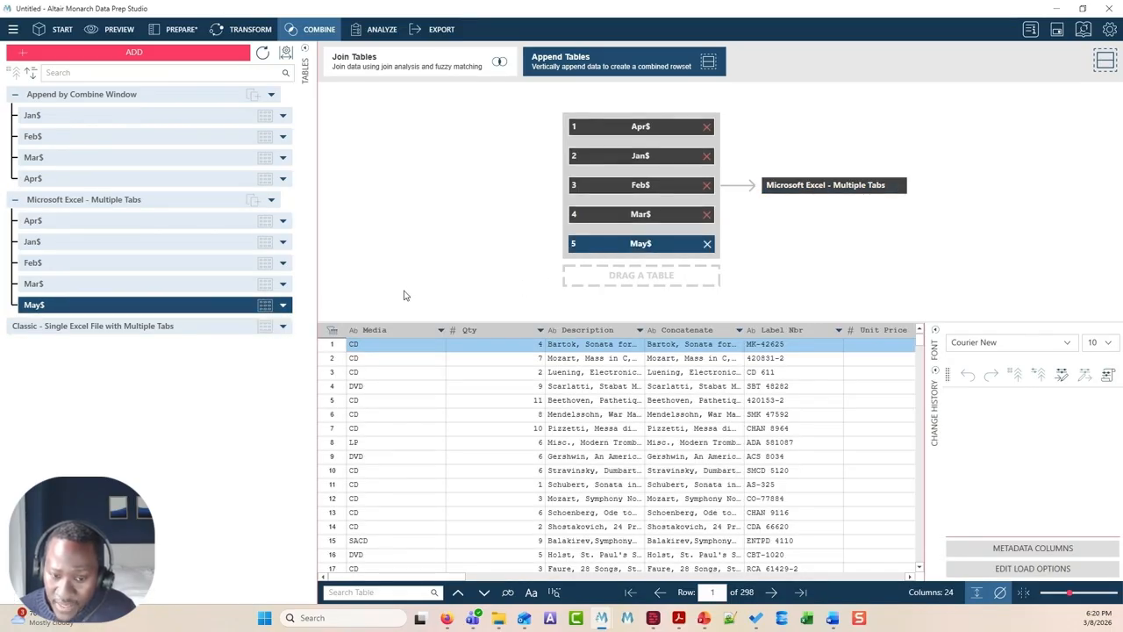
pyautogui.click(178, 30)
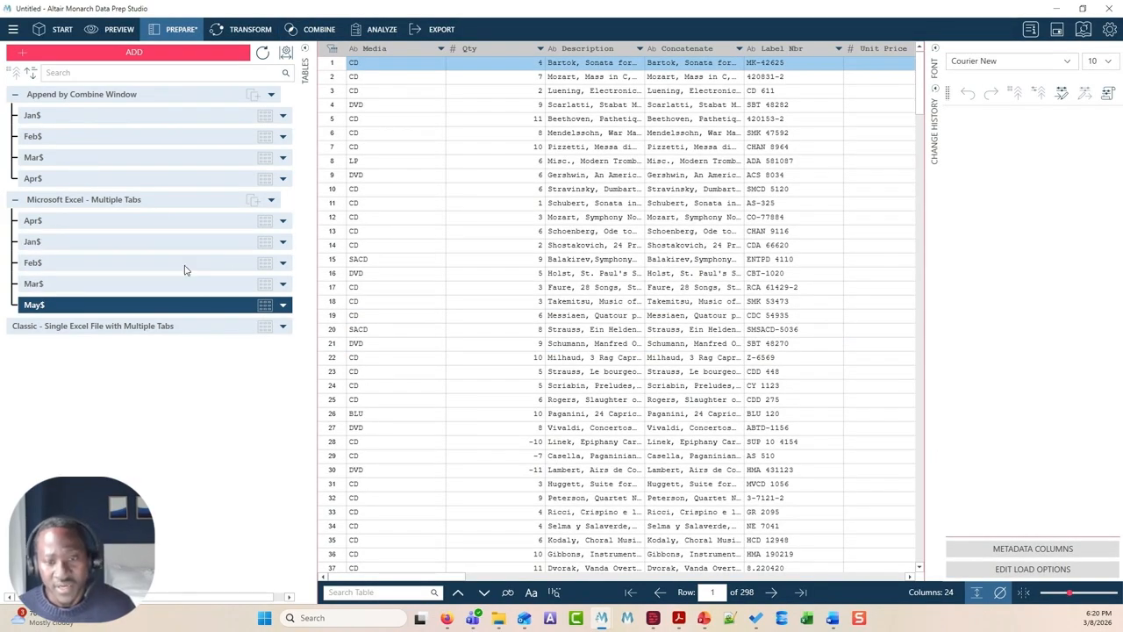
# Rename the Classic - Single Excel File with Multiple Tabs table as Worksheet Design - Multiple Tabs
pyautogui.click(171, 327)
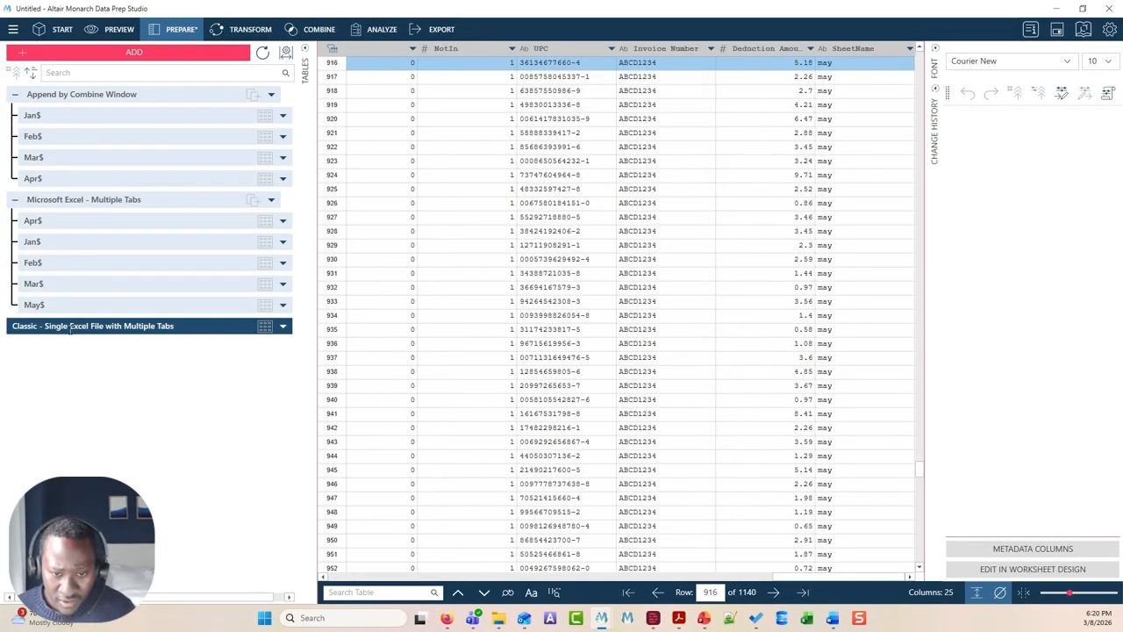
pyautogui.click(112, 200)
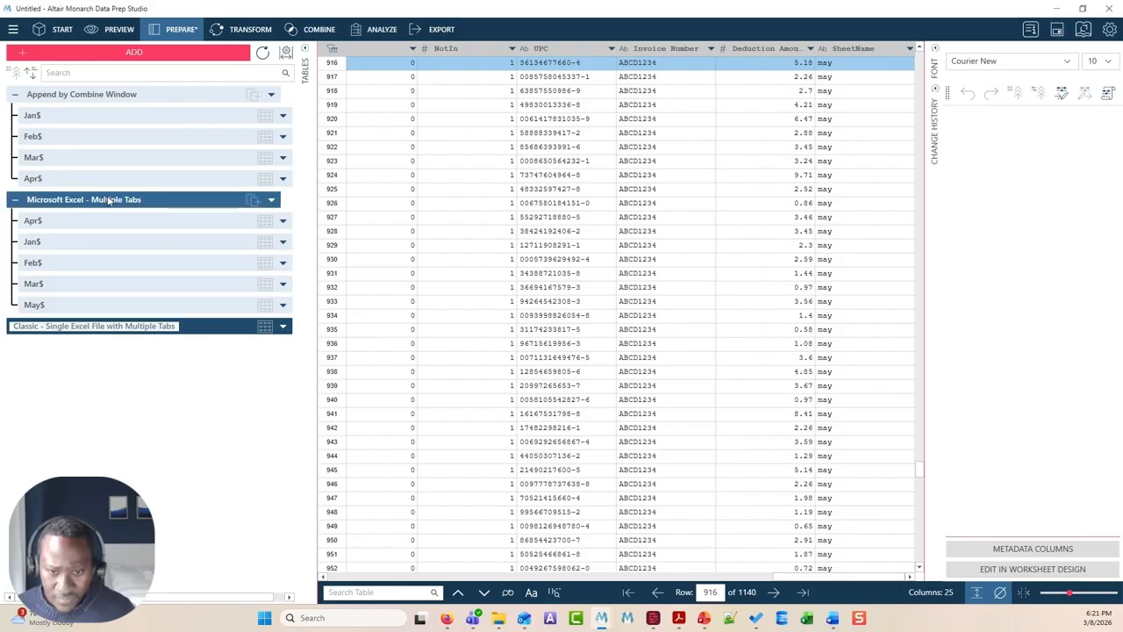
pyautogui.click(118, 326)
pyautogui.doubleClick(119, 326)
pyautogui.write('Microsoft Excel - Multiple Tabs')
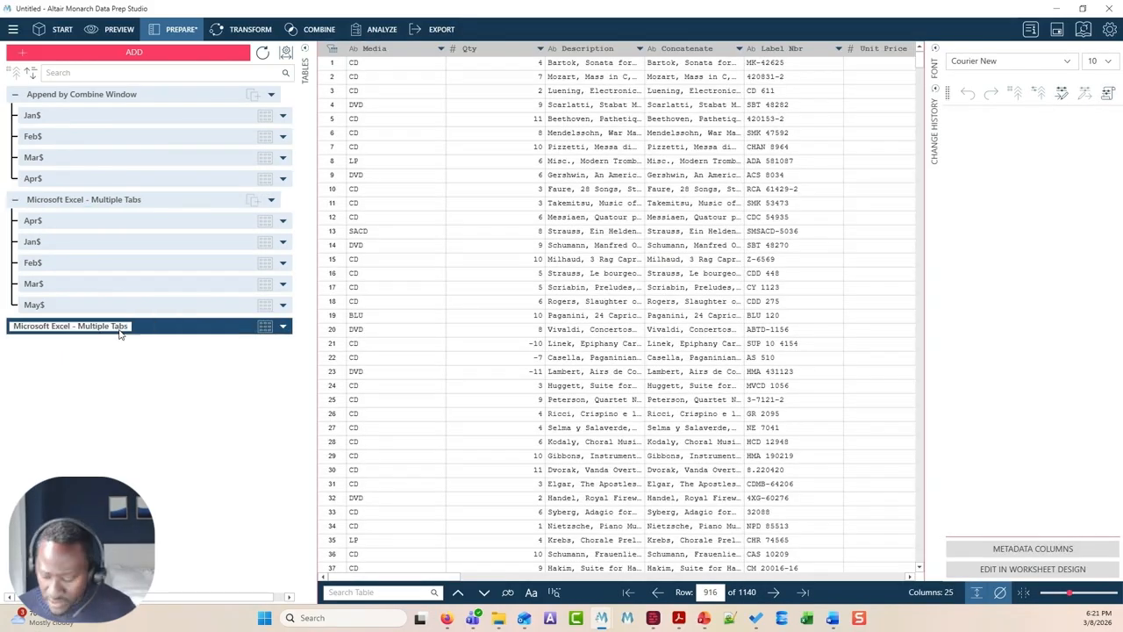
pyautogui.press('Right')
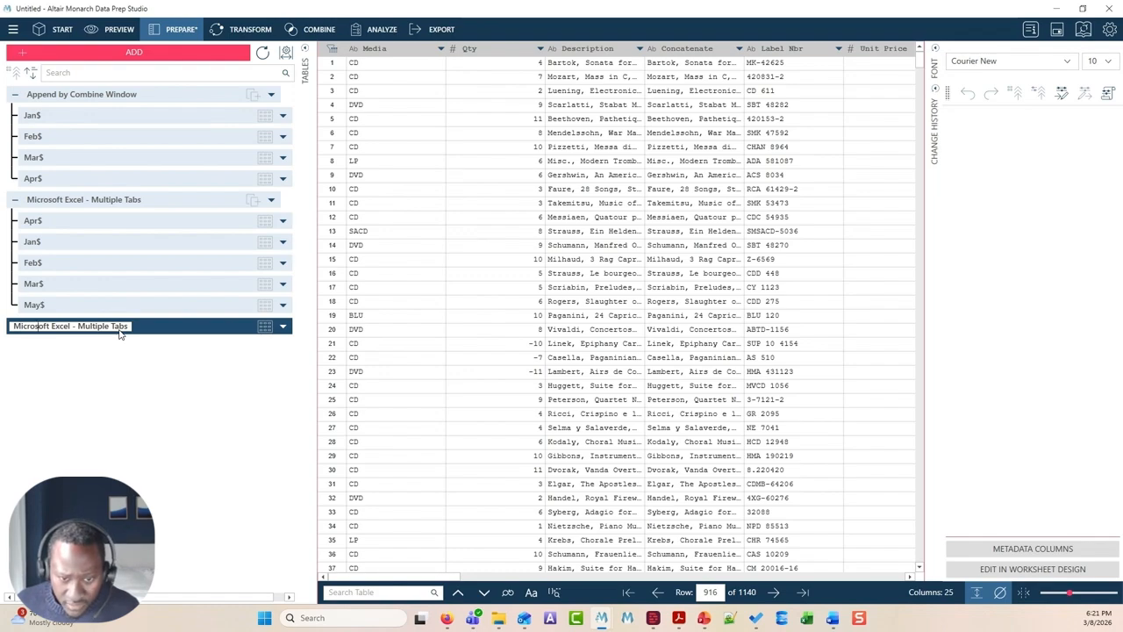
pyautogui.press('Right')
pyautogui.hotkey('shift', 'Home')
pyautogui.write('Workshe')
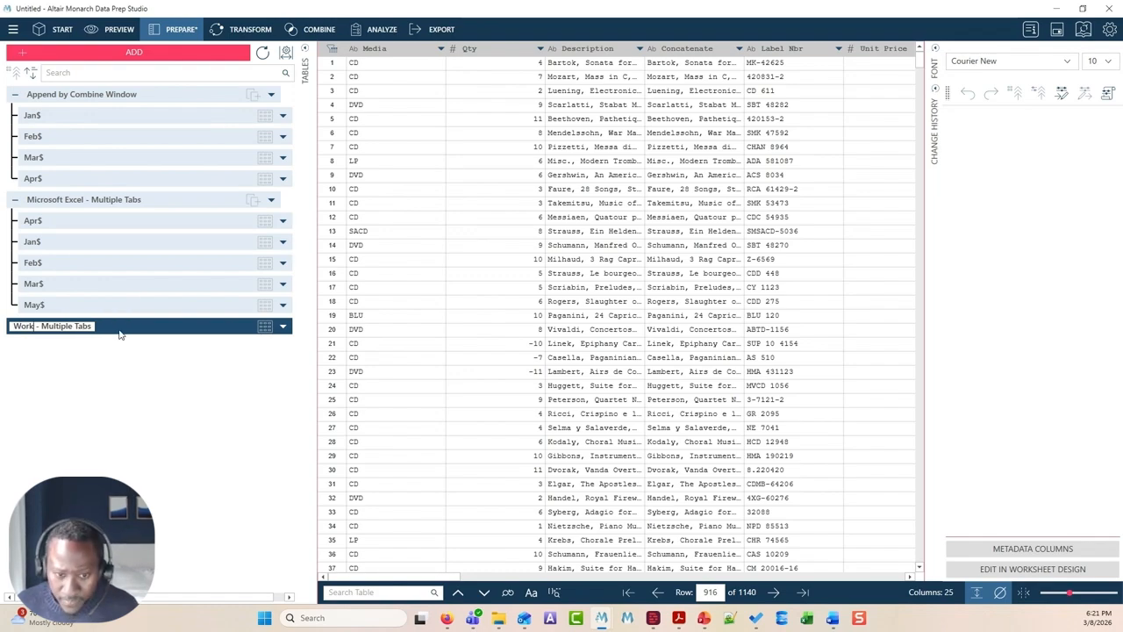
pyautogui.write('et Design')
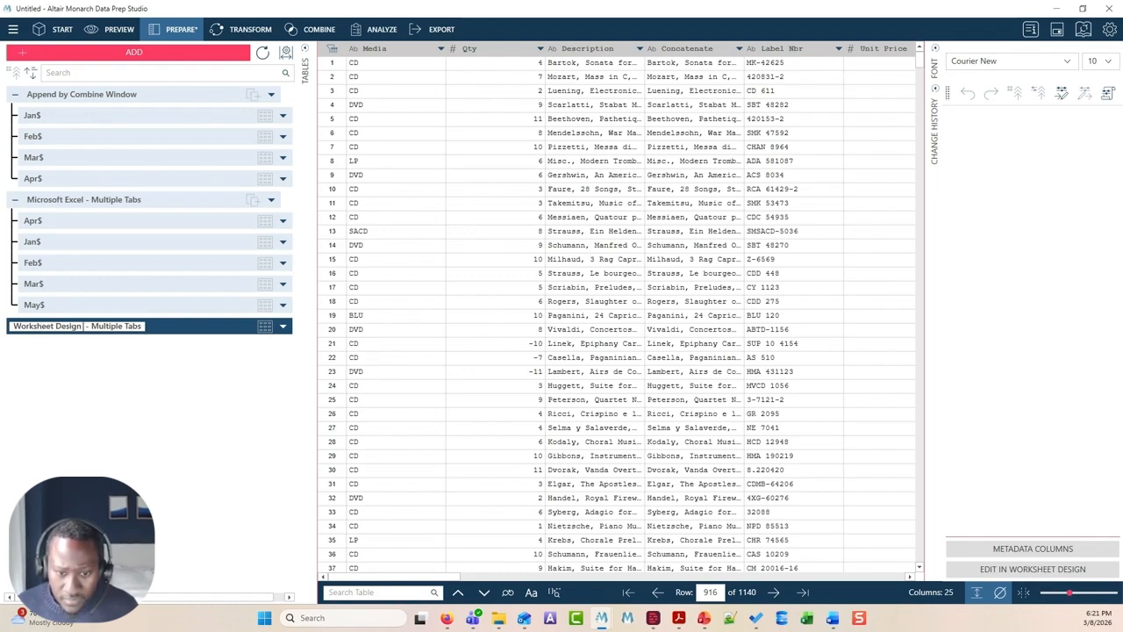
pyautogui.click(409, 332)
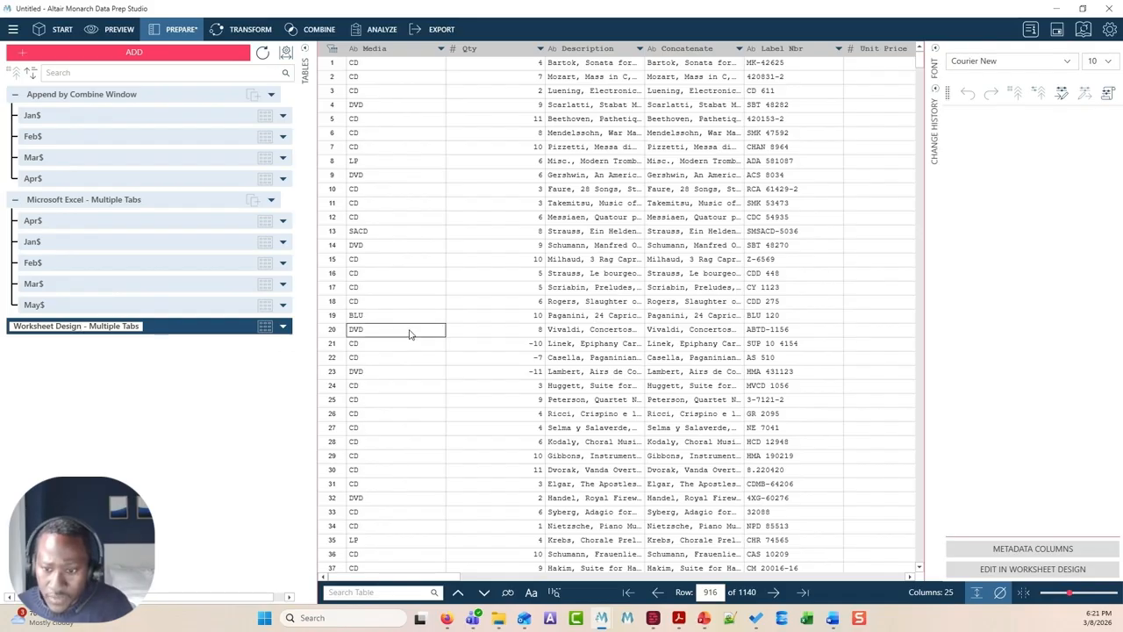